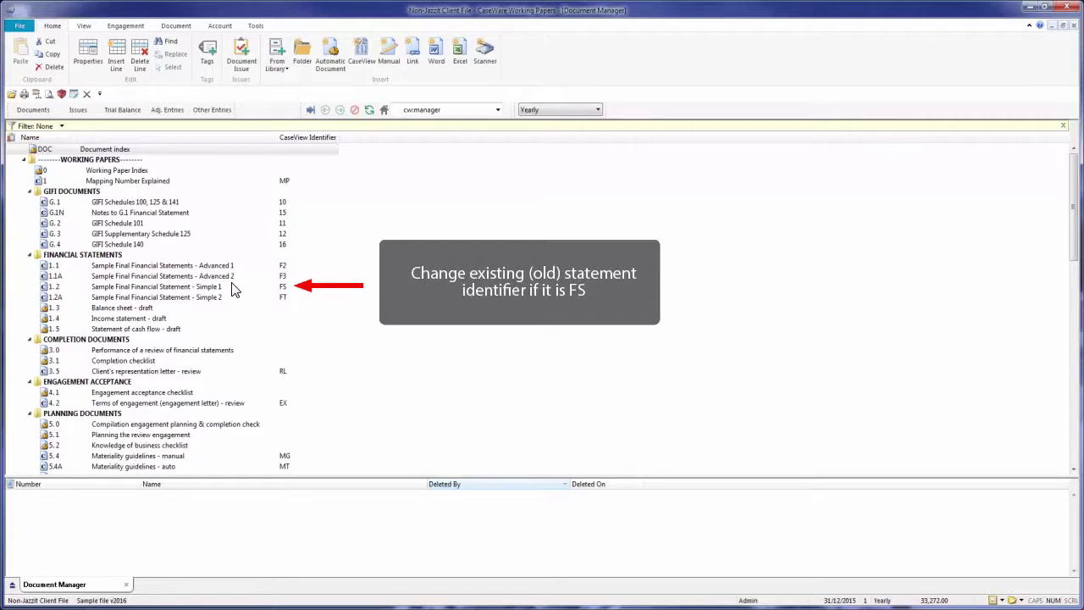
# Set the identifier of statement 1.2, Sample Final Financial Statement - Simple 1, to OLDFS and prefix its name with "OLD_".
pyautogui.rightClick(233, 290)
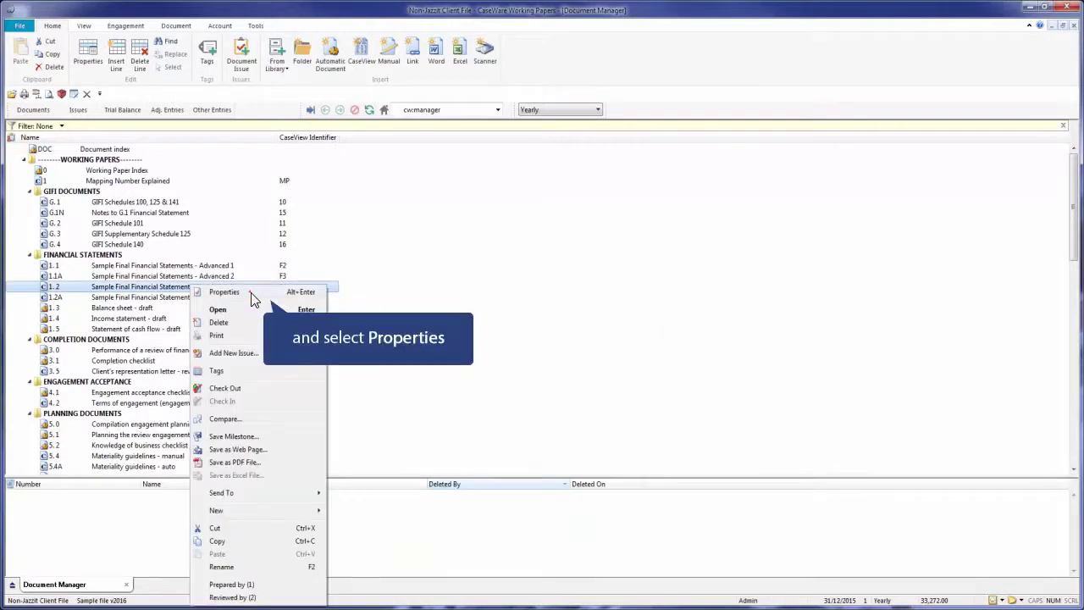
pyautogui.click(250, 292)
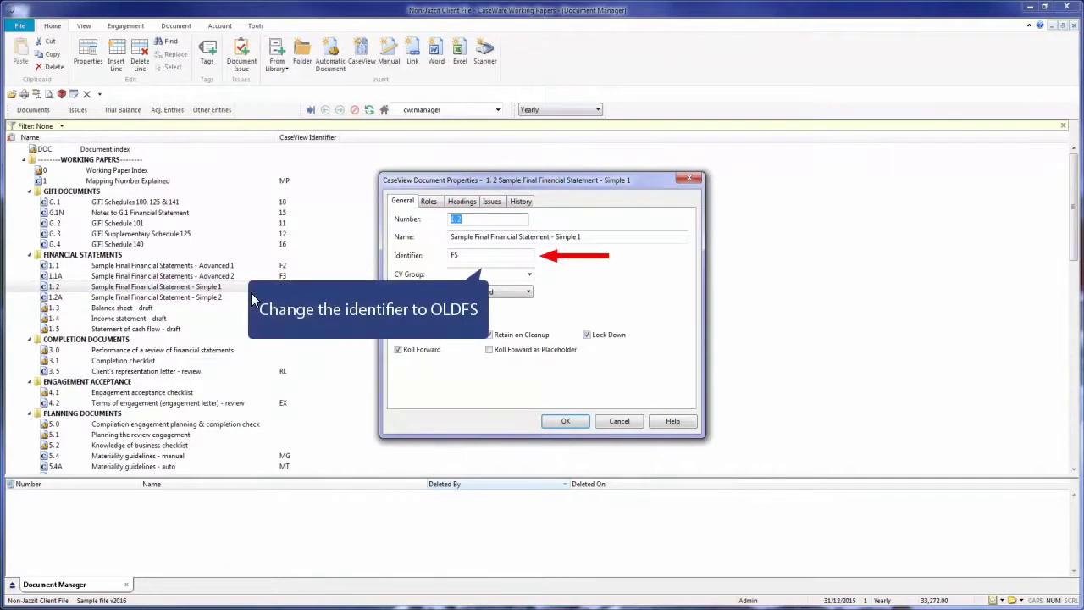
pyautogui.press('Tab')
pyautogui.press('Tab')
pyautogui.write('OLDFS')
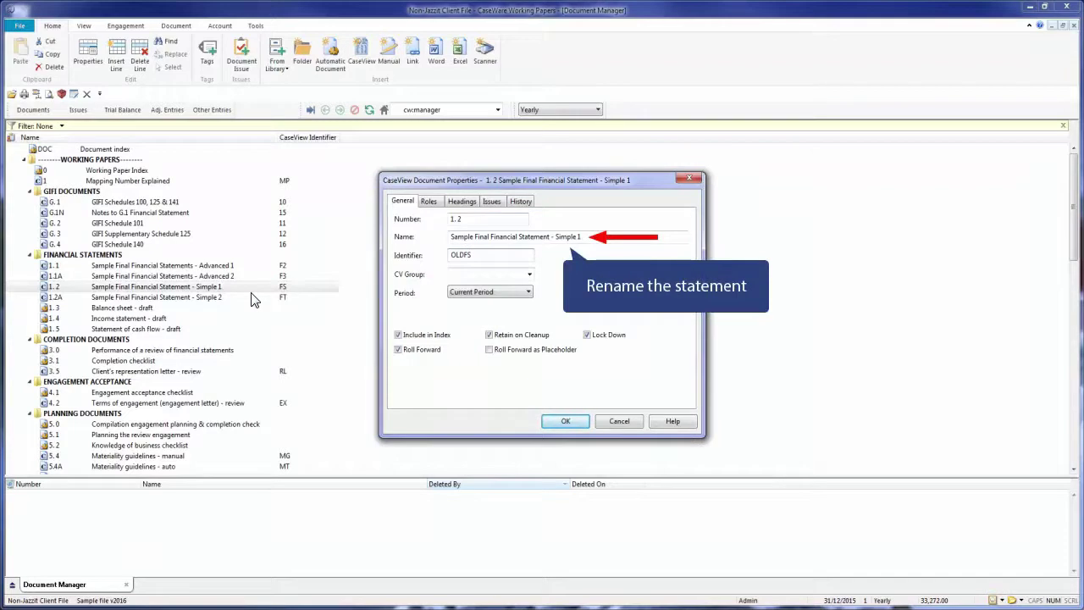
pyautogui.hotkey('shift', 'Tab')
pyautogui.press('Home')
pyautogui.write('OLD_')
pyautogui.click(562, 422)
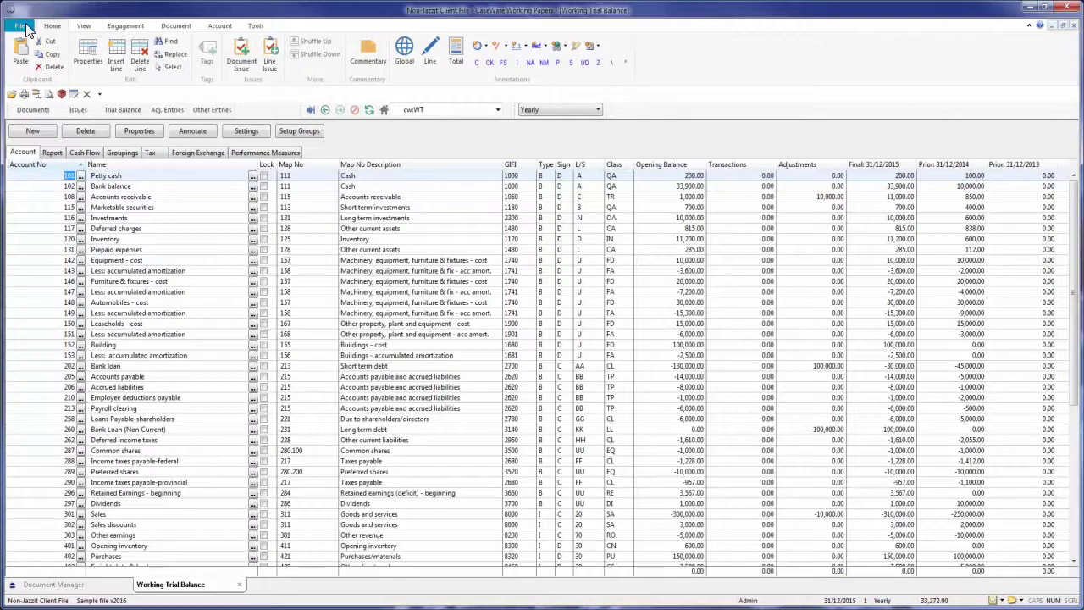
# Start the Copy Components wizard to copy components from another client file into the currently open file.
pyautogui.click(21, 26)
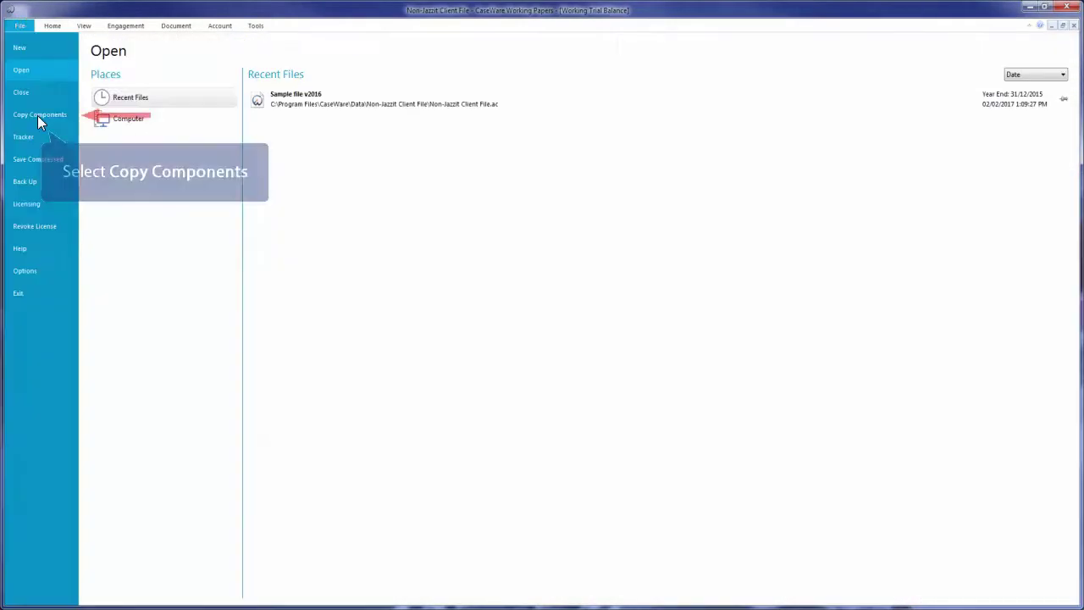
pyautogui.click(37, 115)
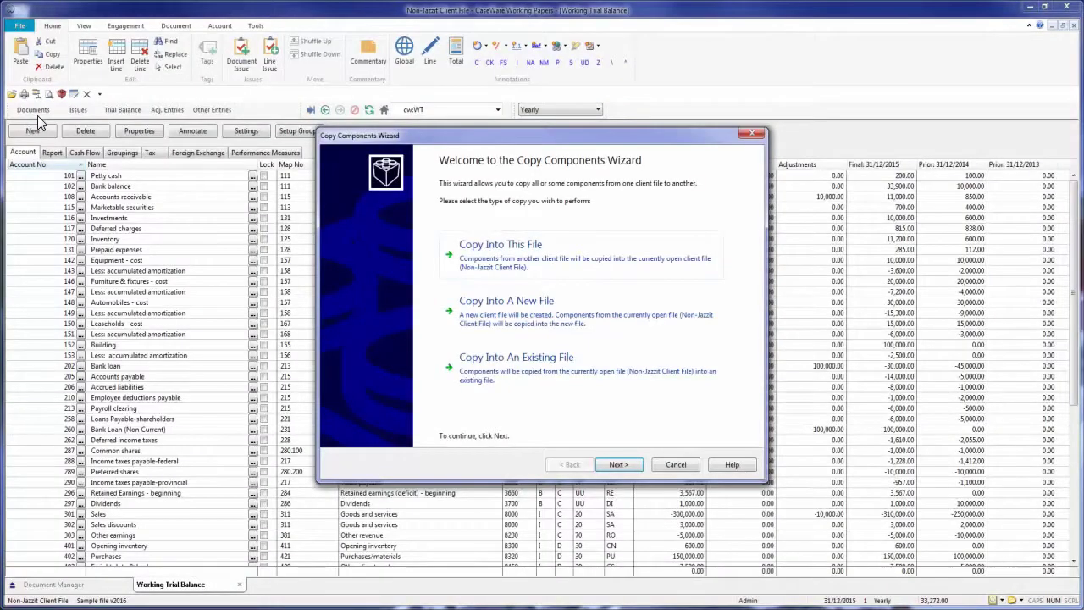
pyautogui.click(563, 254)
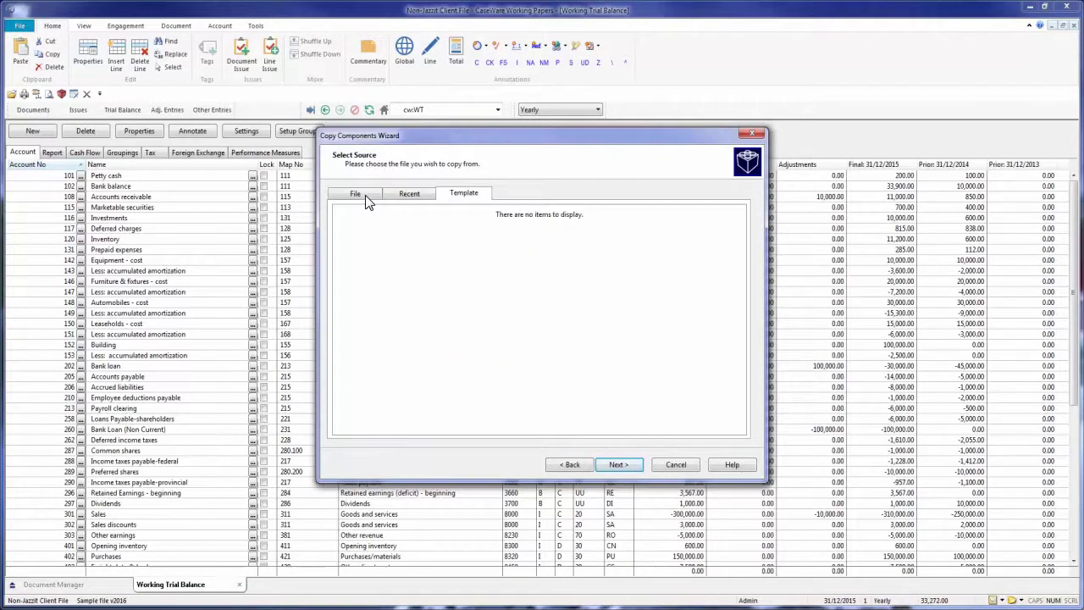
# Choose genmst.ac from the Genmst folder in Jazzit Templates as the source file and continue to the component selection.
pyautogui.click(356, 194)
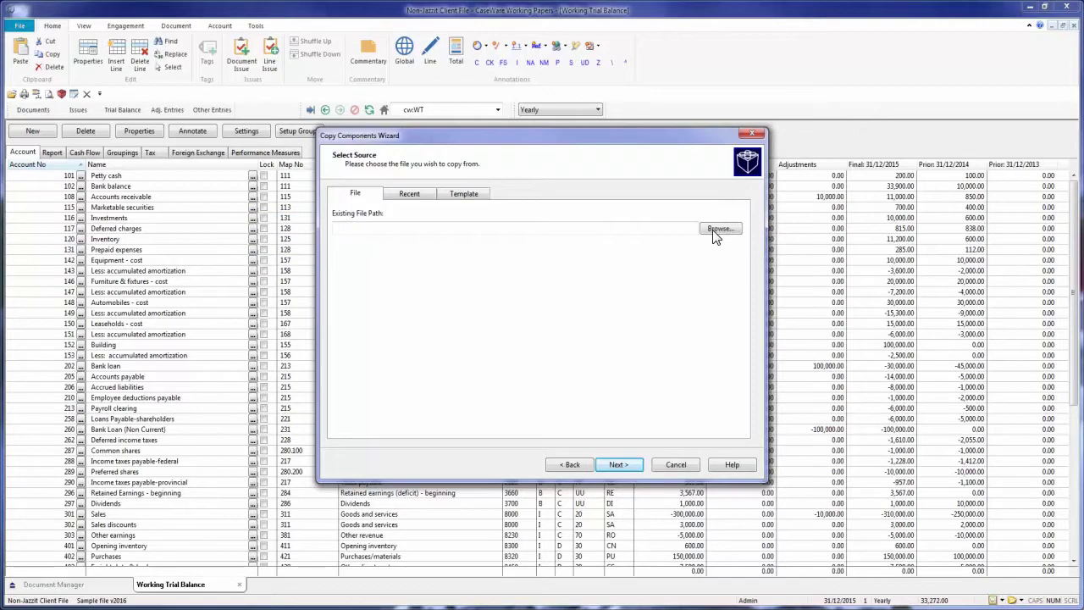
pyautogui.click(714, 231)
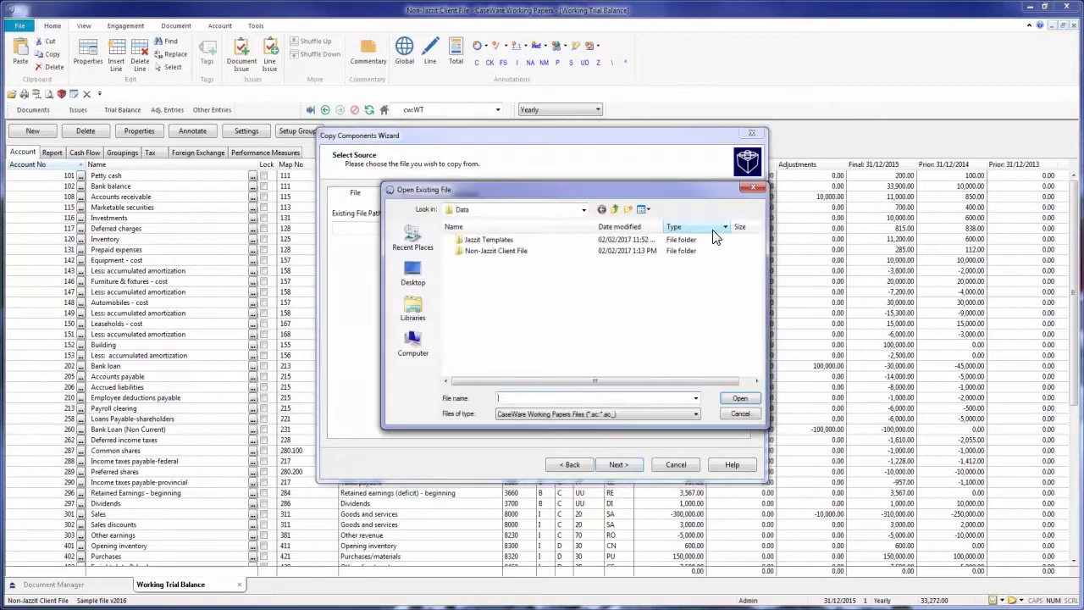
pyautogui.doubleClick(514, 240)
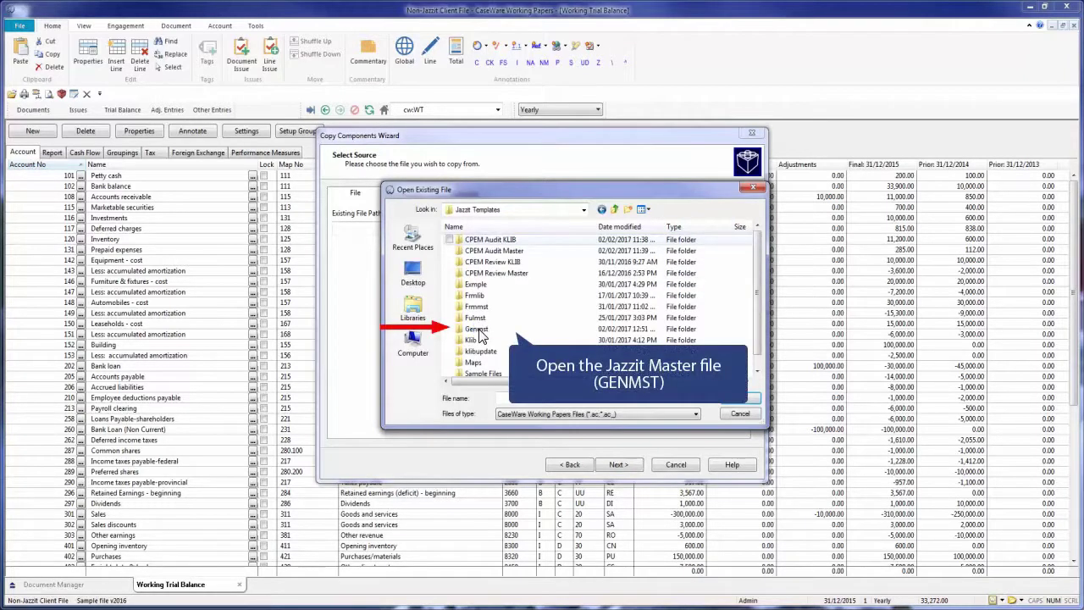
pyautogui.doubleClick(477, 329)
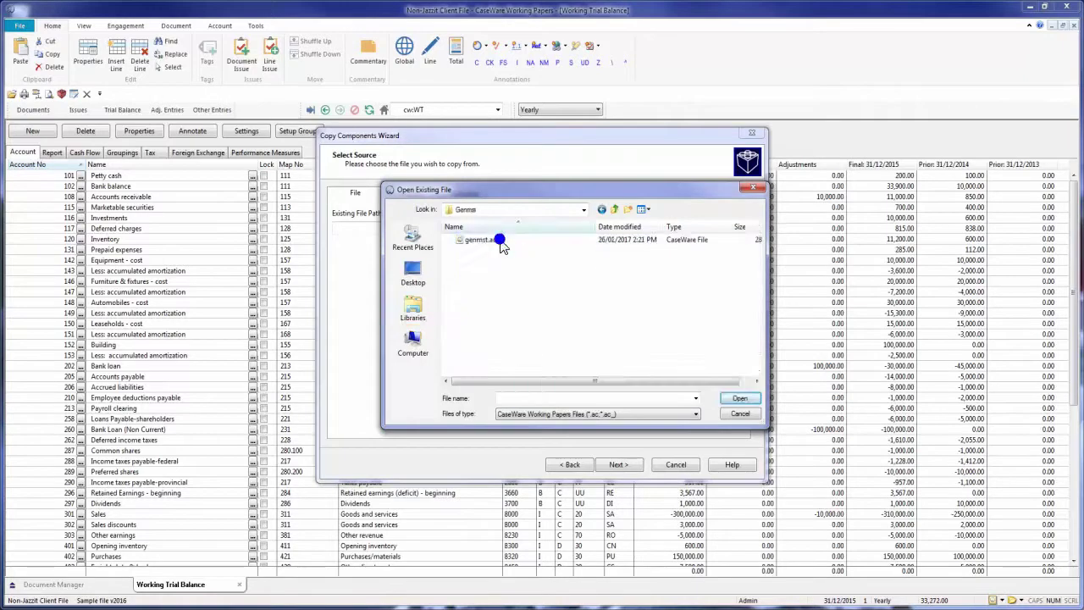
pyautogui.doubleClick(499, 241)
pyautogui.click(619, 464)
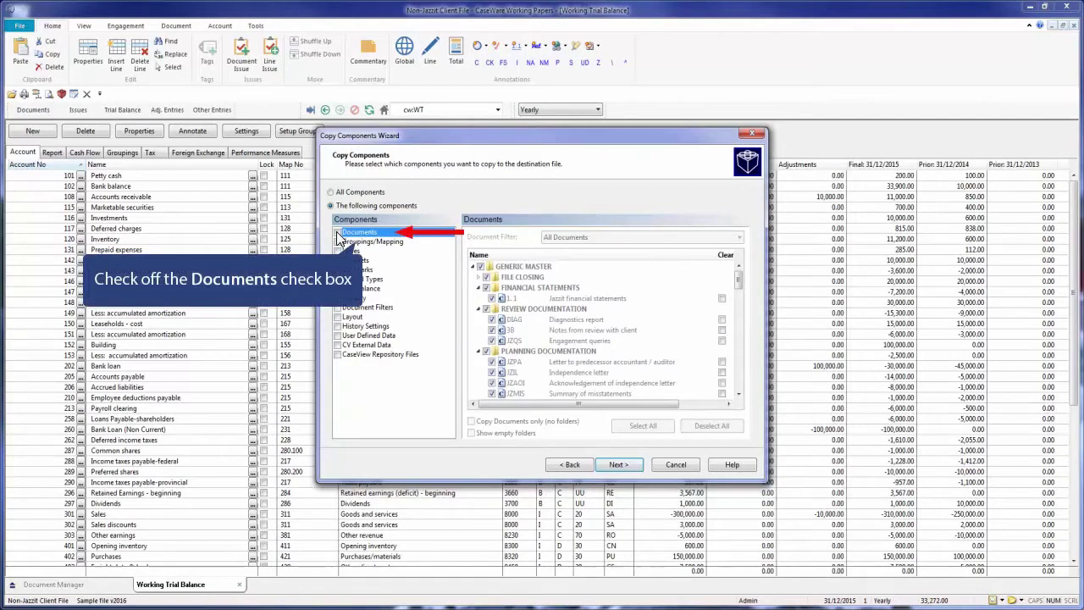
# Include the Documents component in the copy and look through the master file's list of templates.
pyautogui.click(336, 231)
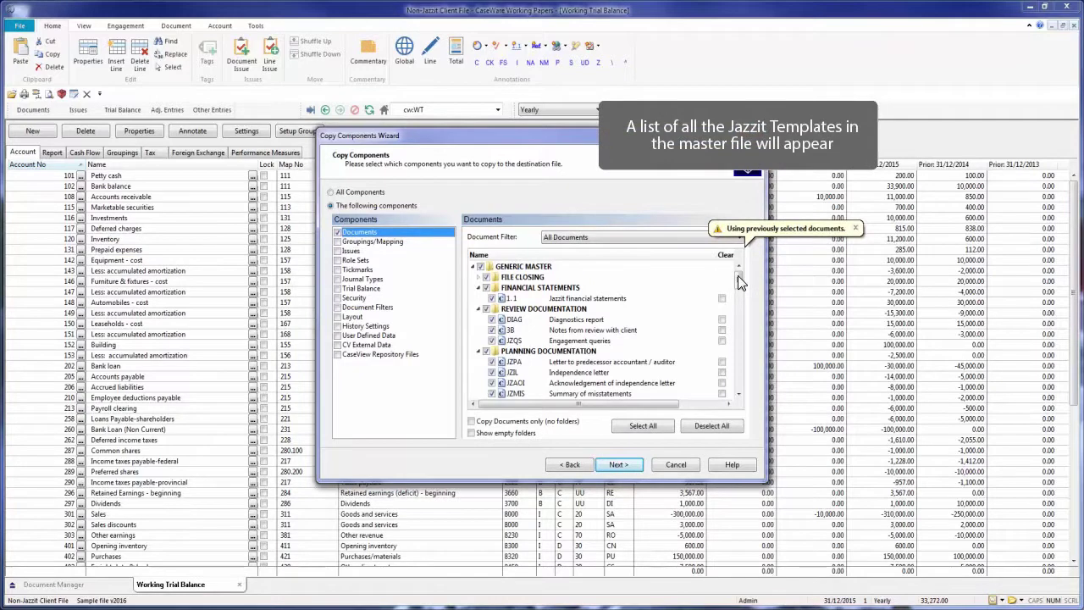
pyautogui.click(738, 387)
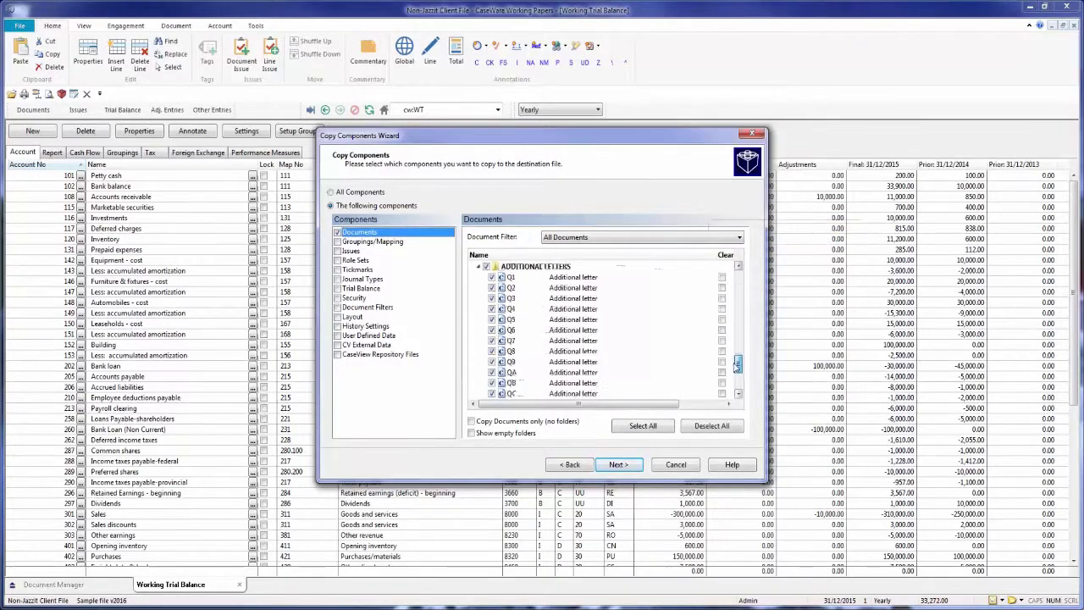
pyautogui.moveTo(737, 380); pyautogui.dragTo(738, 275)
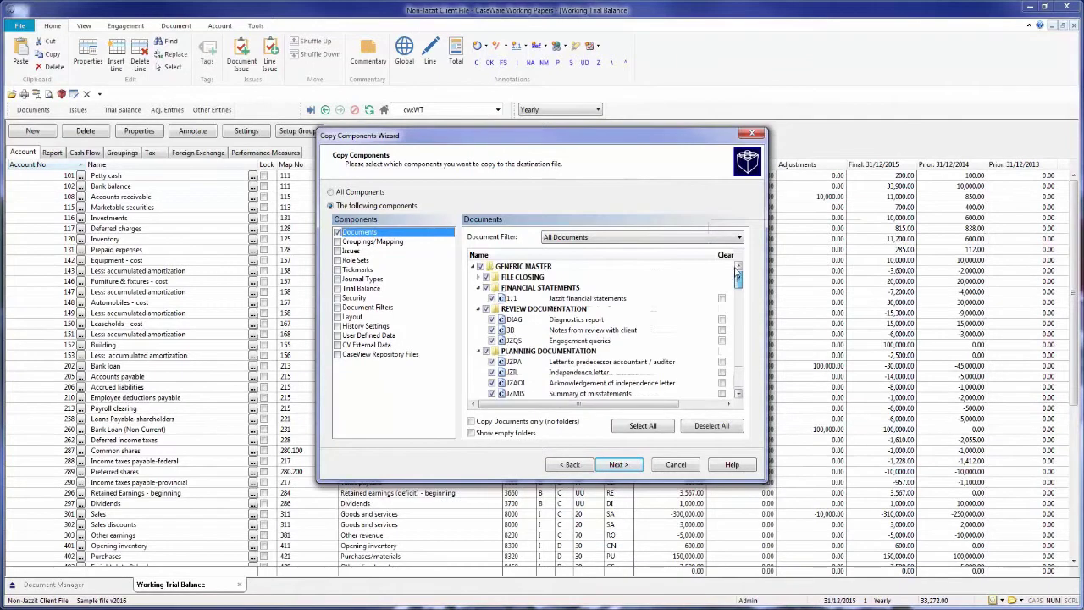
# Deselect all documents, and mark only Jazzit financial statements, Diagnostics report, Notes from review with client and Engagement queries for copying.
pyautogui.click(703, 426)
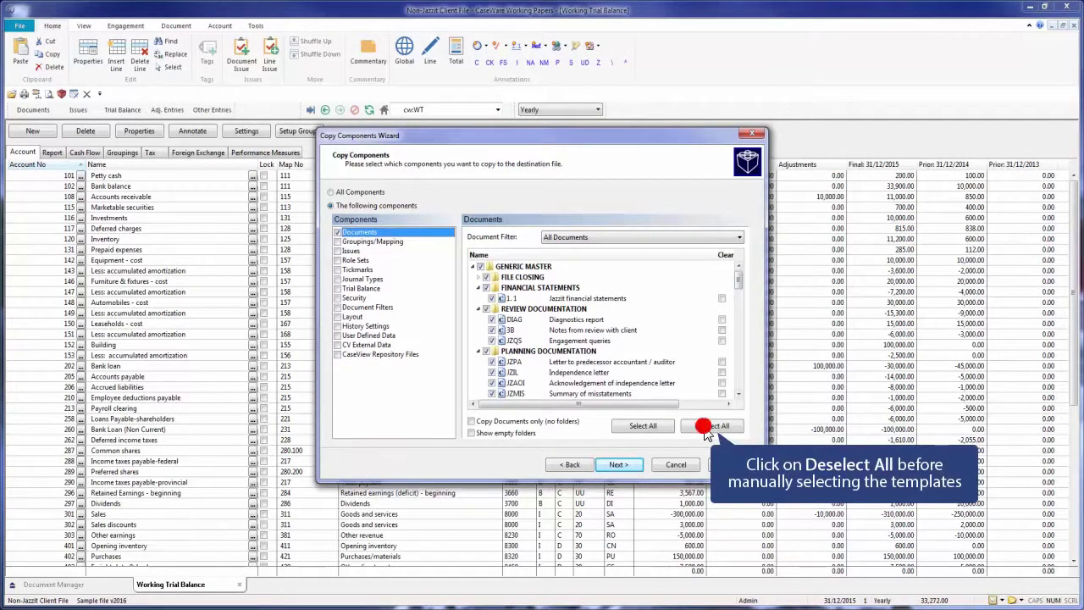
pyautogui.click(492, 300)
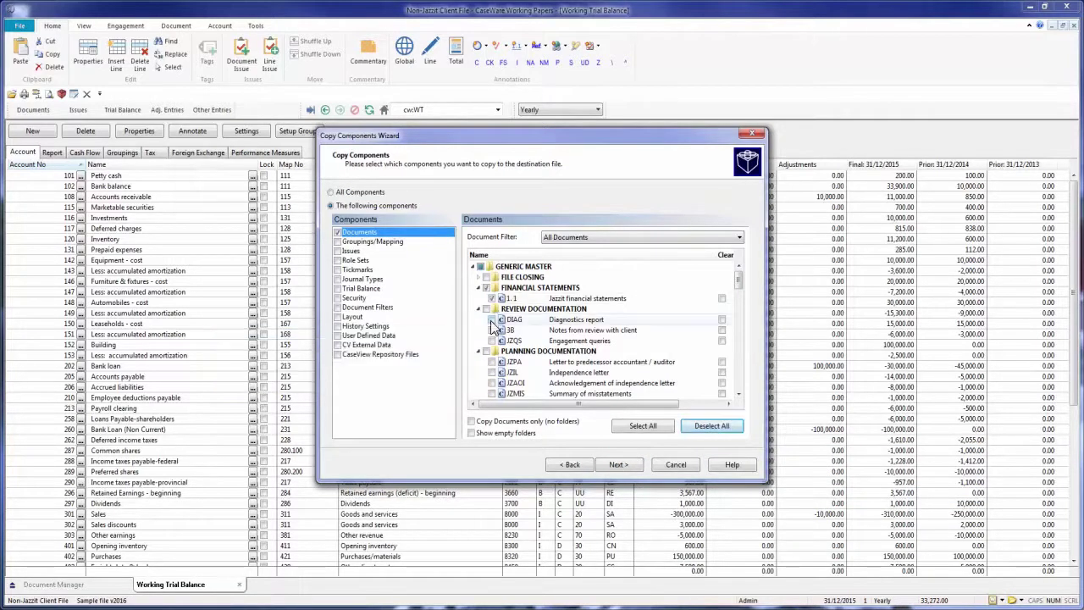
pyautogui.click(491, 319)
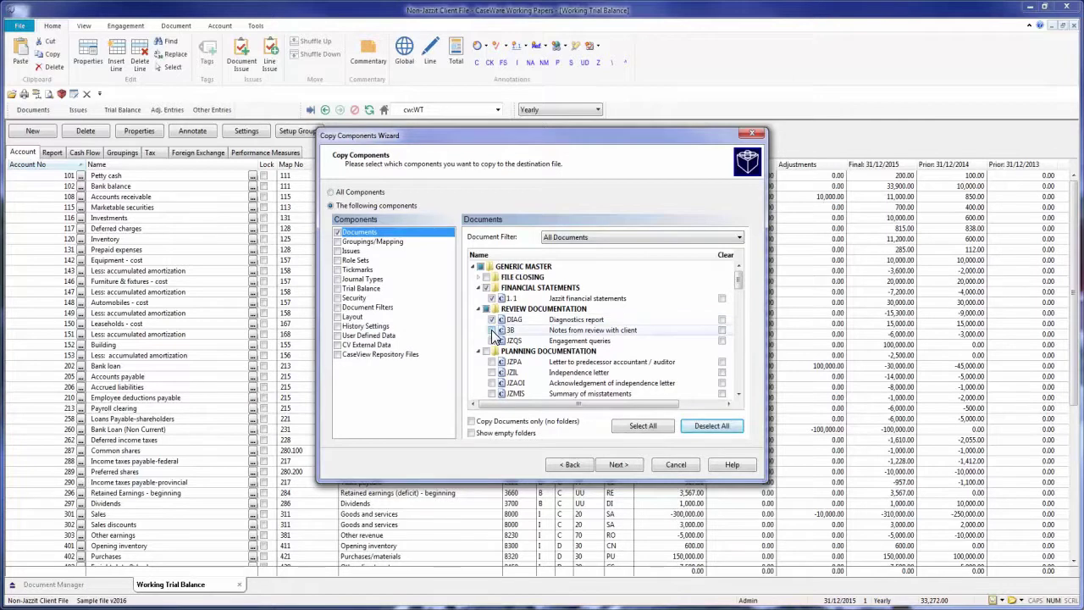
pyautogui.click(491, 329)
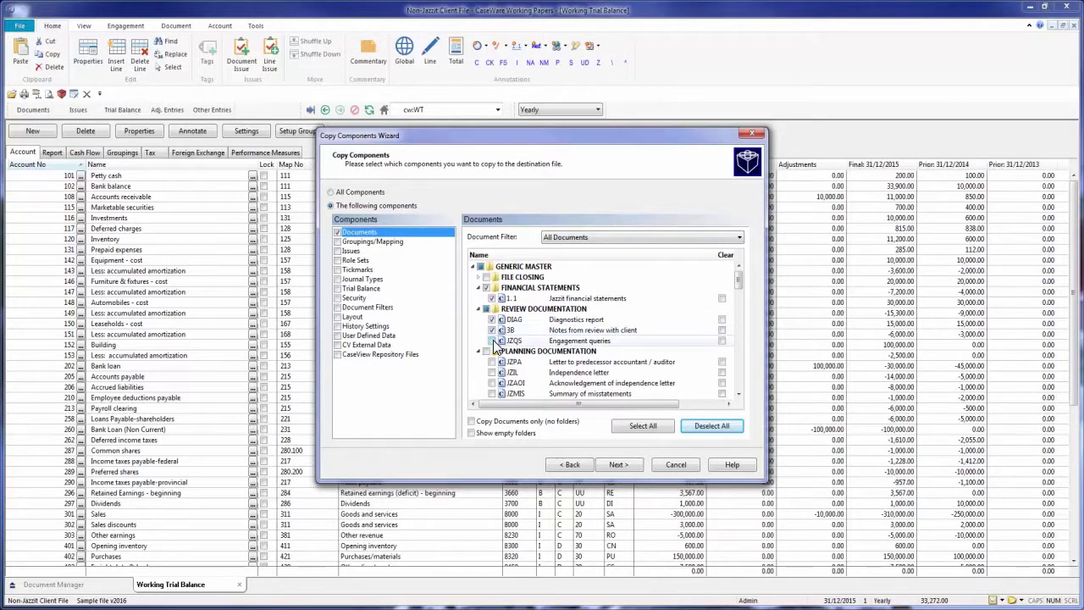
pyautogui.click(492, 340)
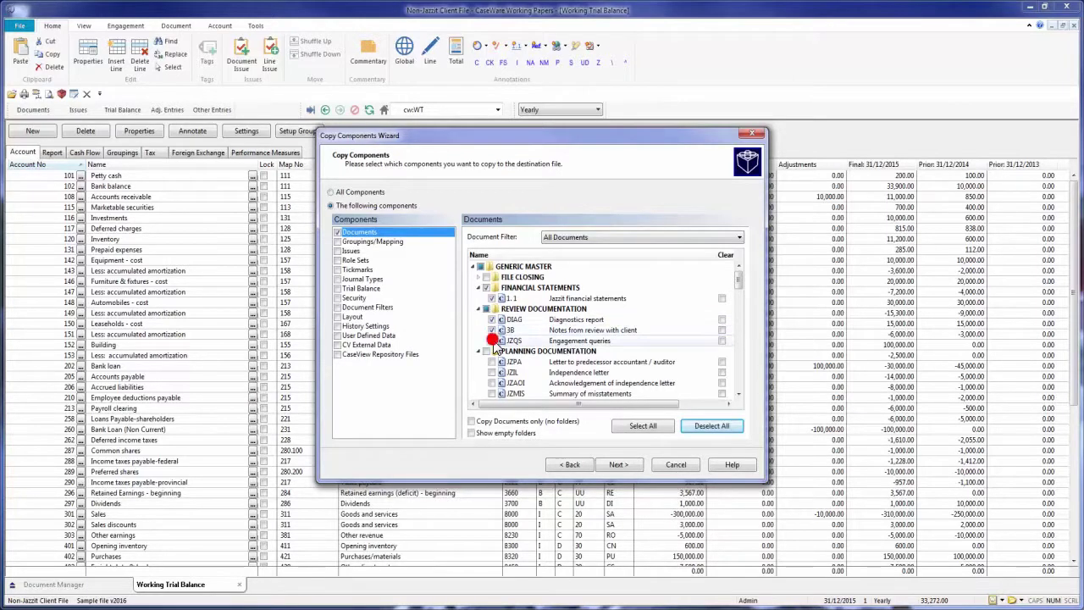
# Select all documents of the master file for copying and look through the list.
pyautogui.click(650, 432)
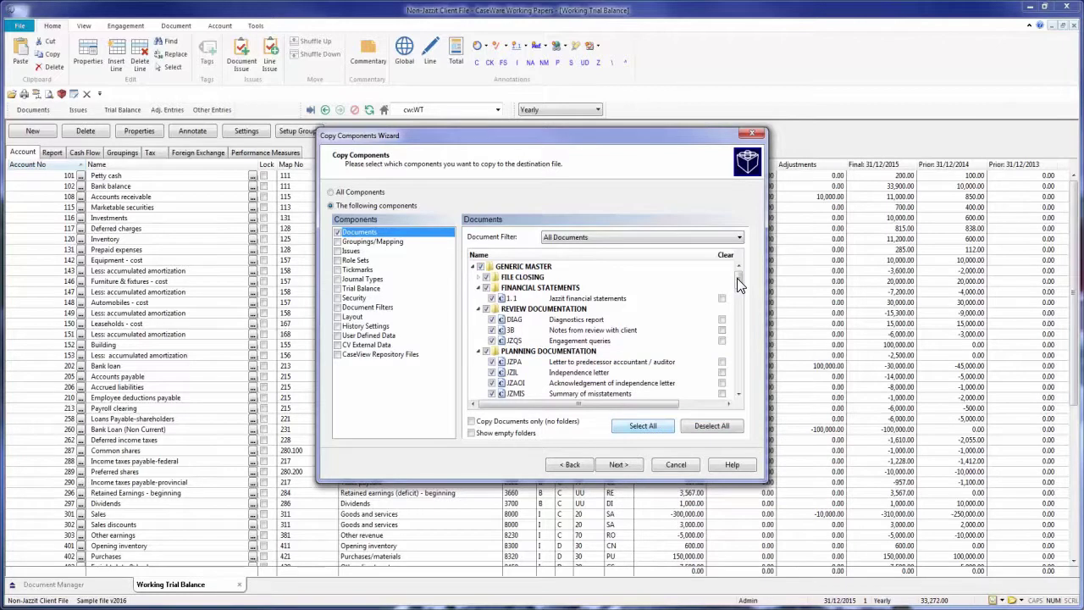
pyautogui.moveTo(736, 277); pyautogui.dragTo(738, 339)
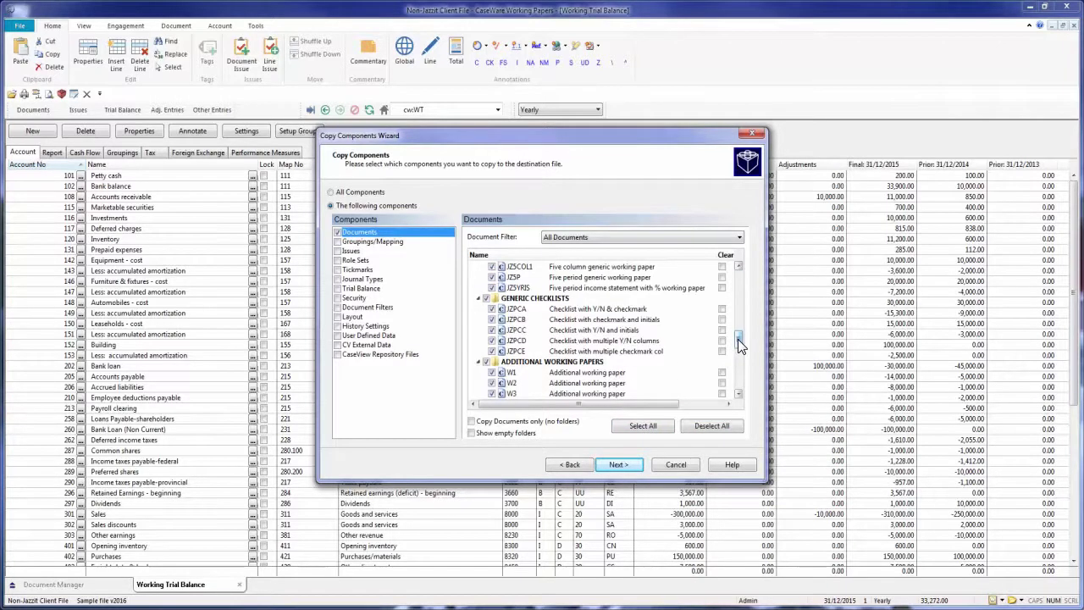
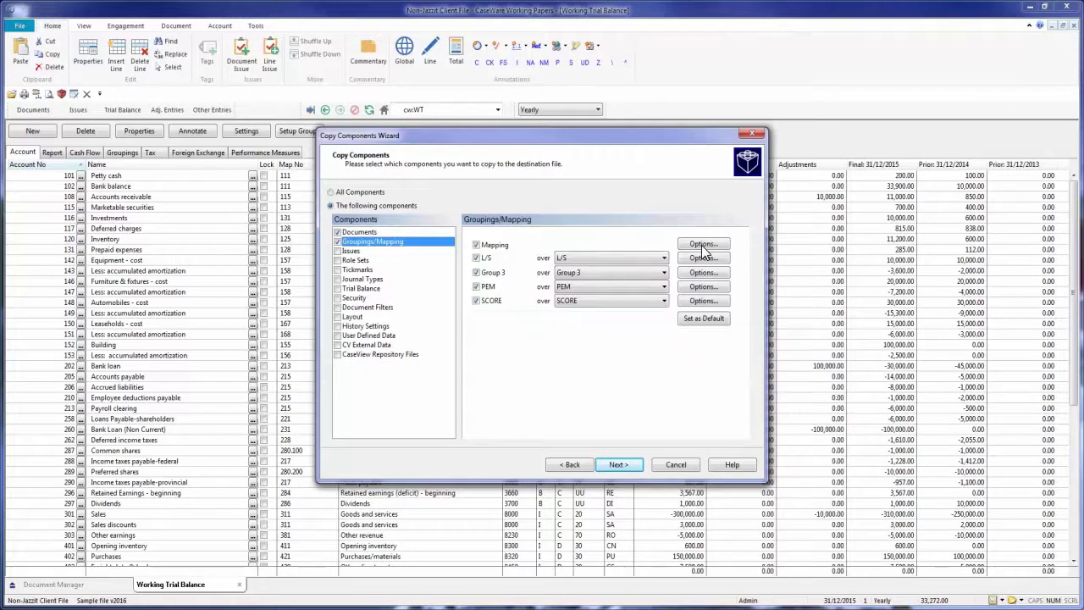
# In the mapping copy options, remap destination numbers 111, 111.110 and 111.120 to source number 111.1000, Cash and short term deposits.
pyautogui.click(702, 247)
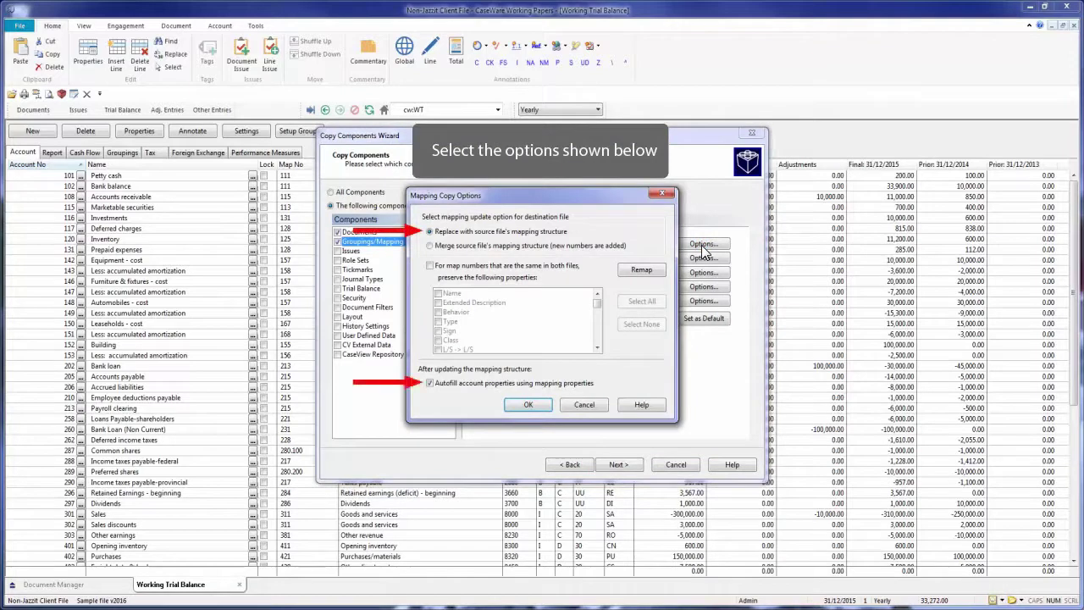
pyautogui.click(636, 271)
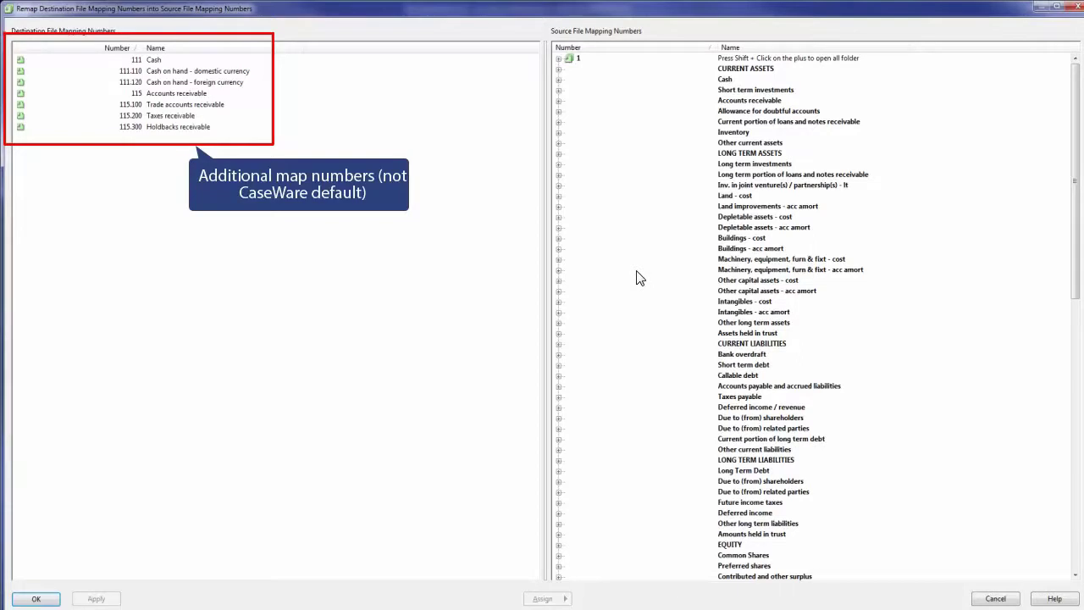
pyautogui.click(156, 61)
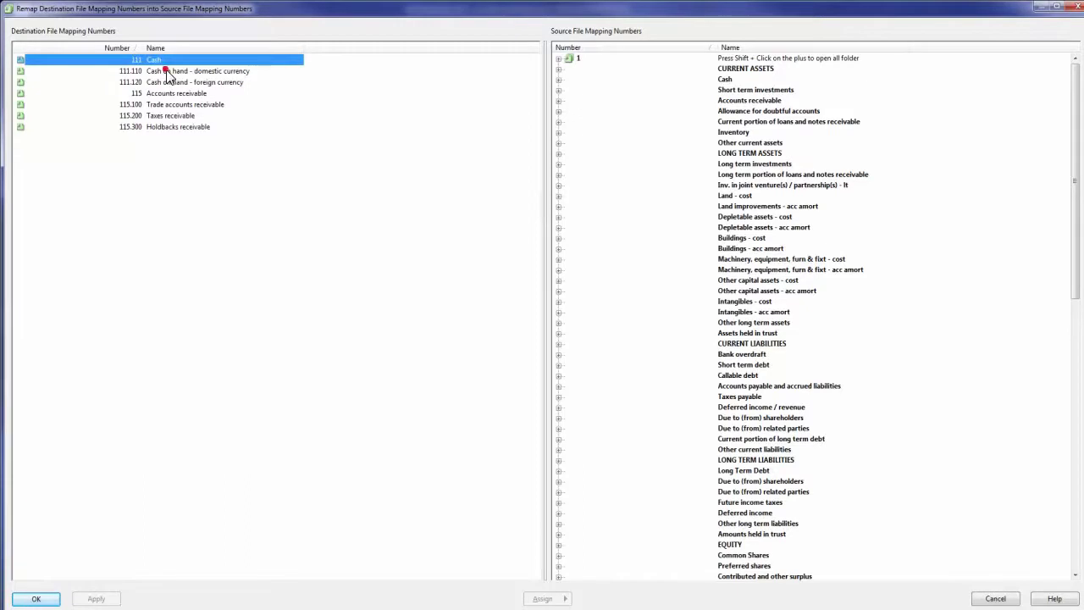
pyautogui.keyDown('ctrl'); pyautogui.click(169, 73); pyautogui.keyUp('ctrl')
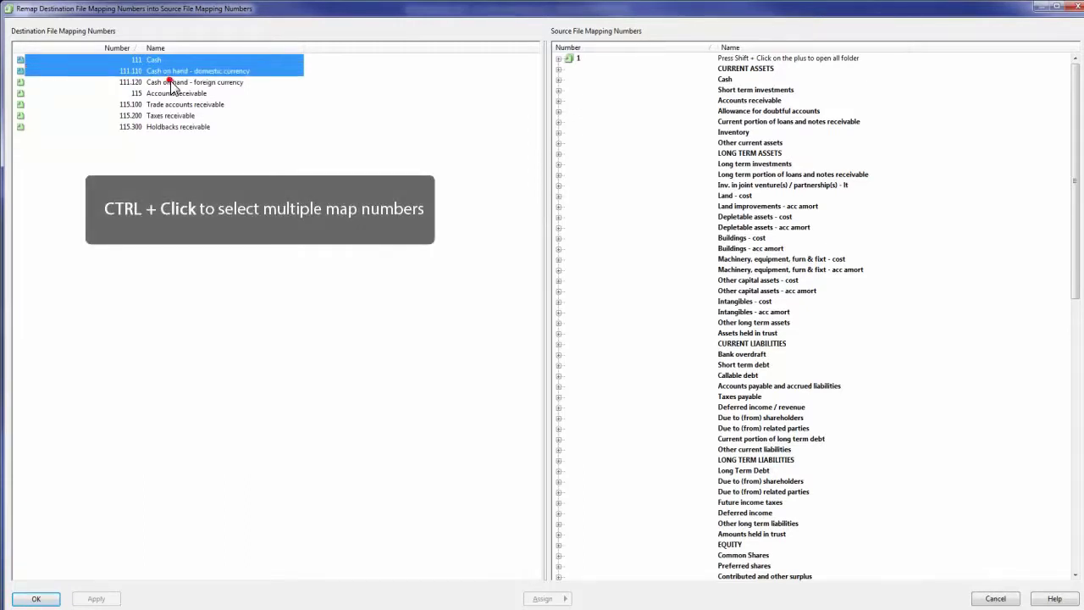
pyautogui.keyDown('ctrl'); pyautogui.click(172, 83); pyautogui.keyUp('ctrl')
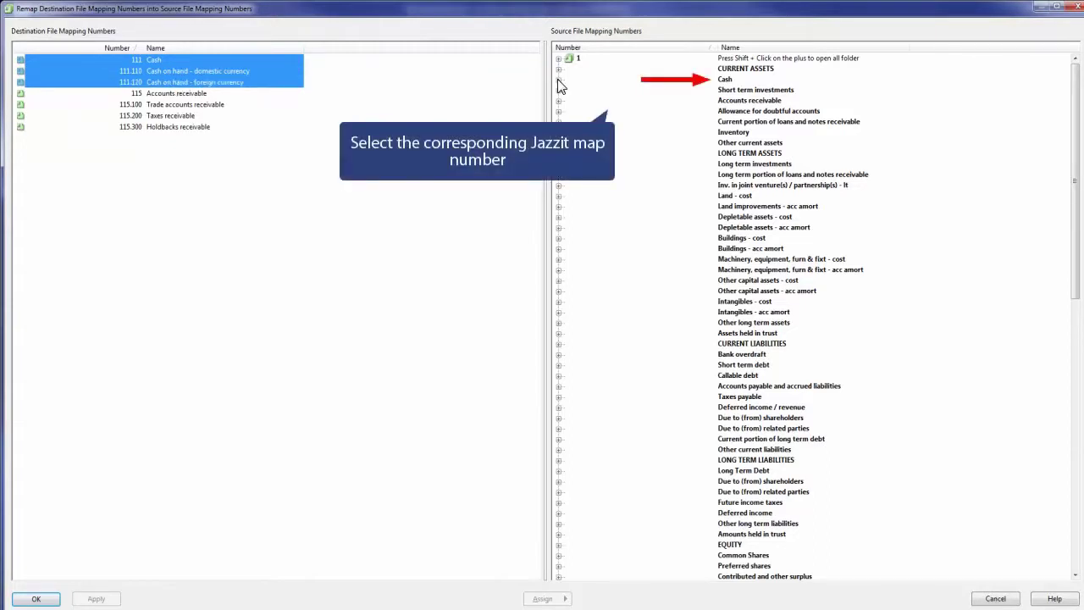
pyautogui.click(558, 79)
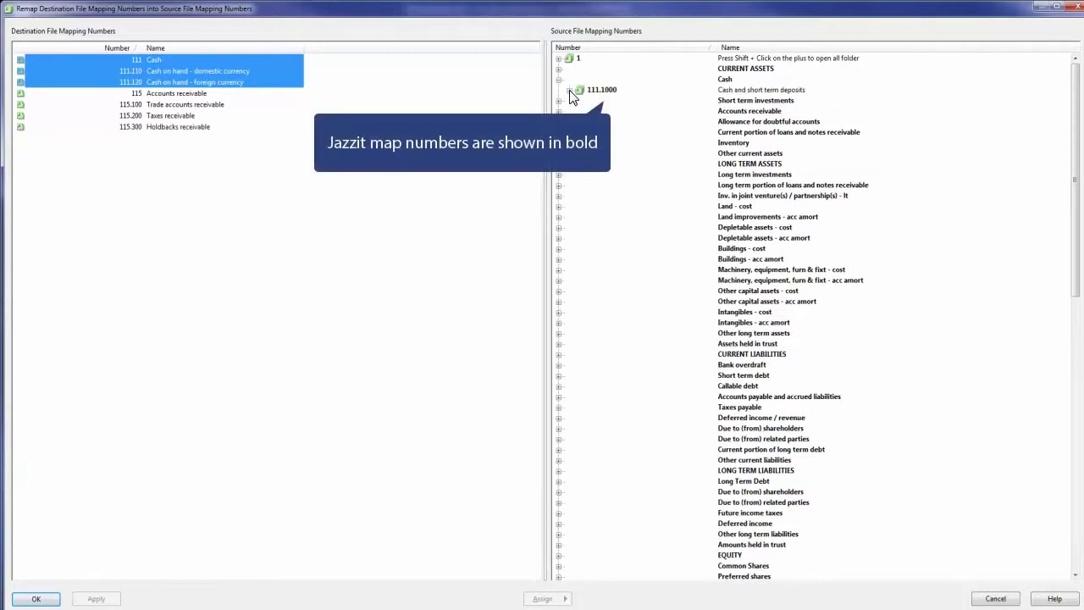
pyautogui.click(569, 90)
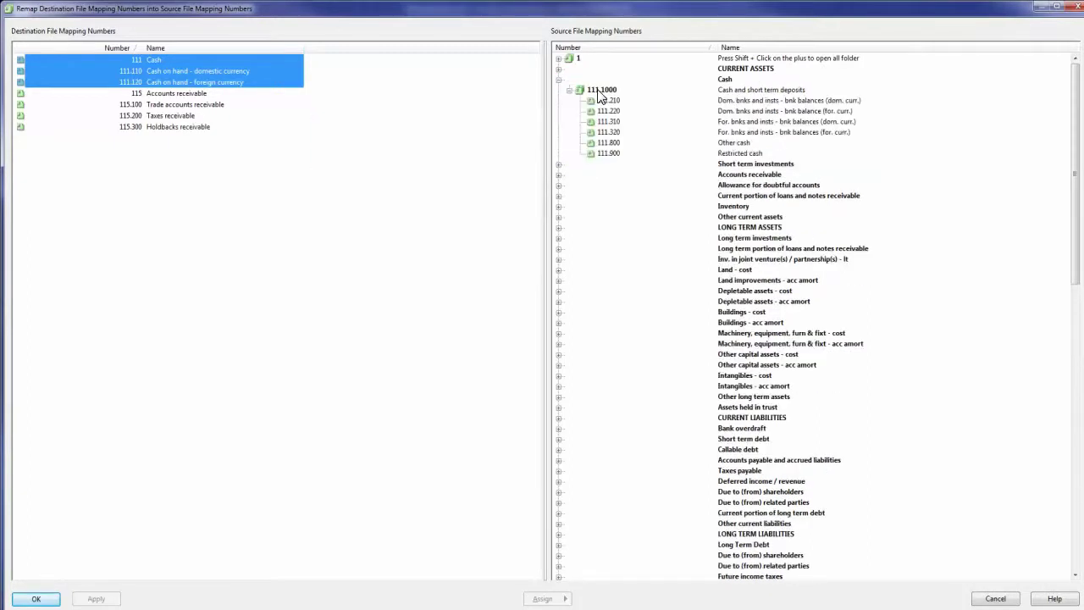
pyautogui.click(601, 90)
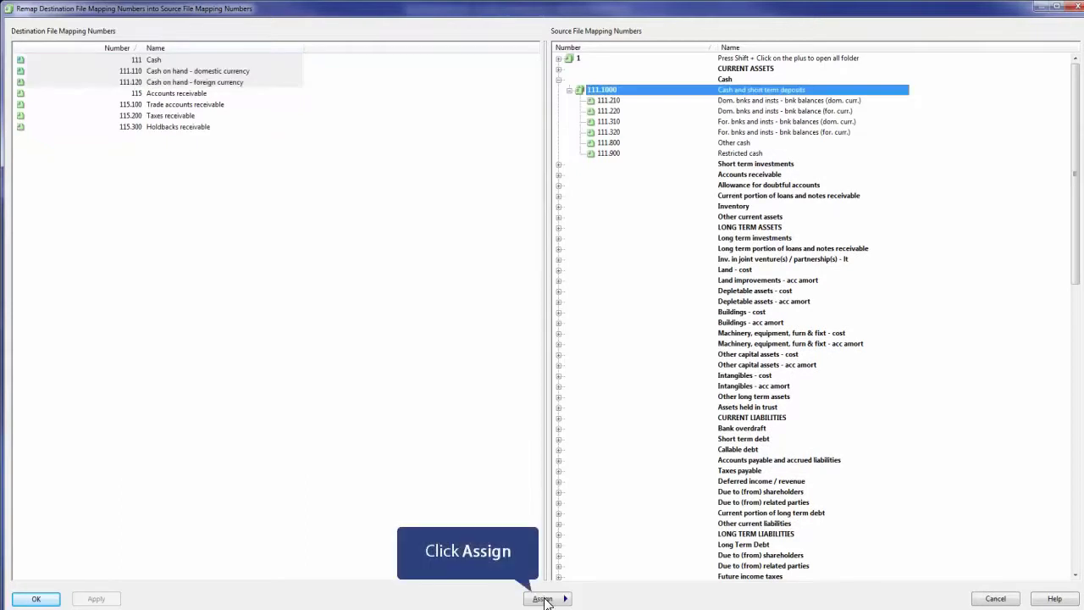
pyautogui.click(543, 599)
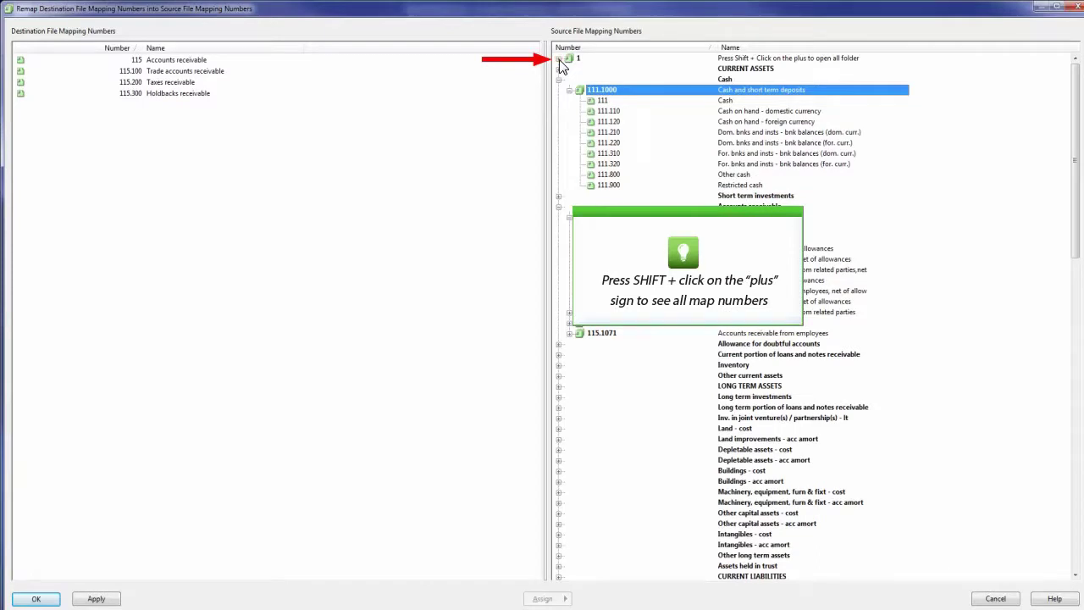
# Remap destination numbers 115, 115.100, 115.200 and 115.300 to source number 115.1060, Accounts receivable, and apply the remapping.
pyautogui.keyDown('shift'); pyautogui.click(559, 59); pyautogui.keyUp('shift')
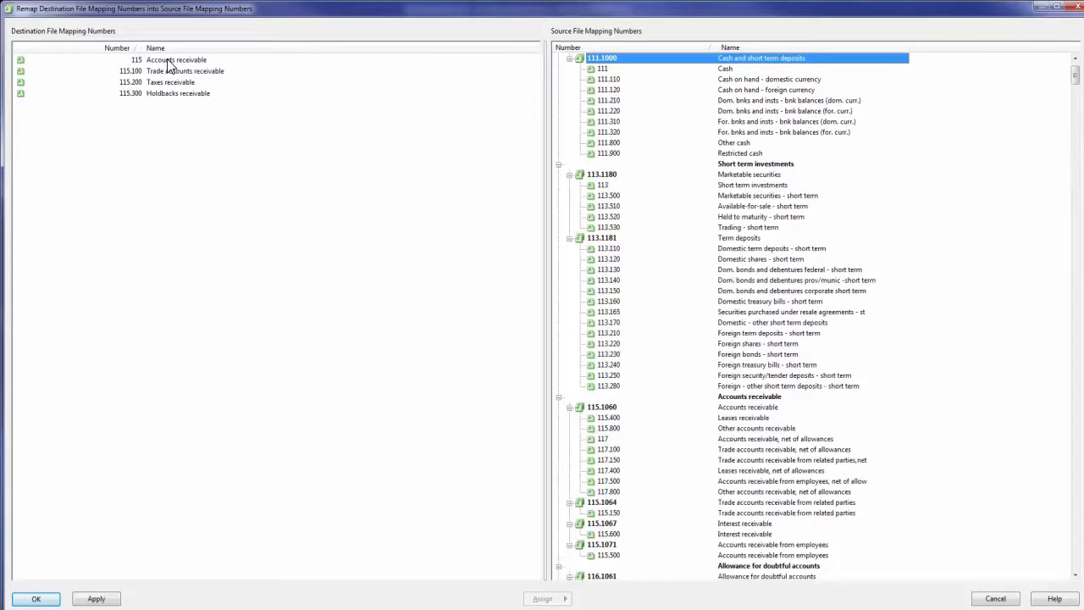
pyautogui.click(168, 61)
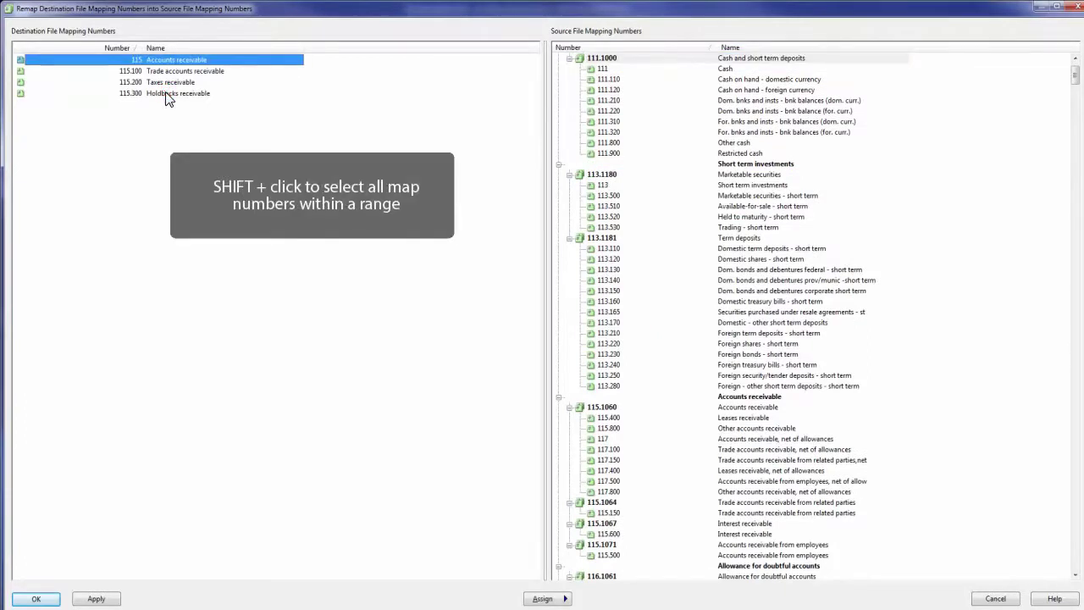
pyautogui.keyDown('shift'); pyautogui.click(166, 93); pyautogui.keyUp('shift')
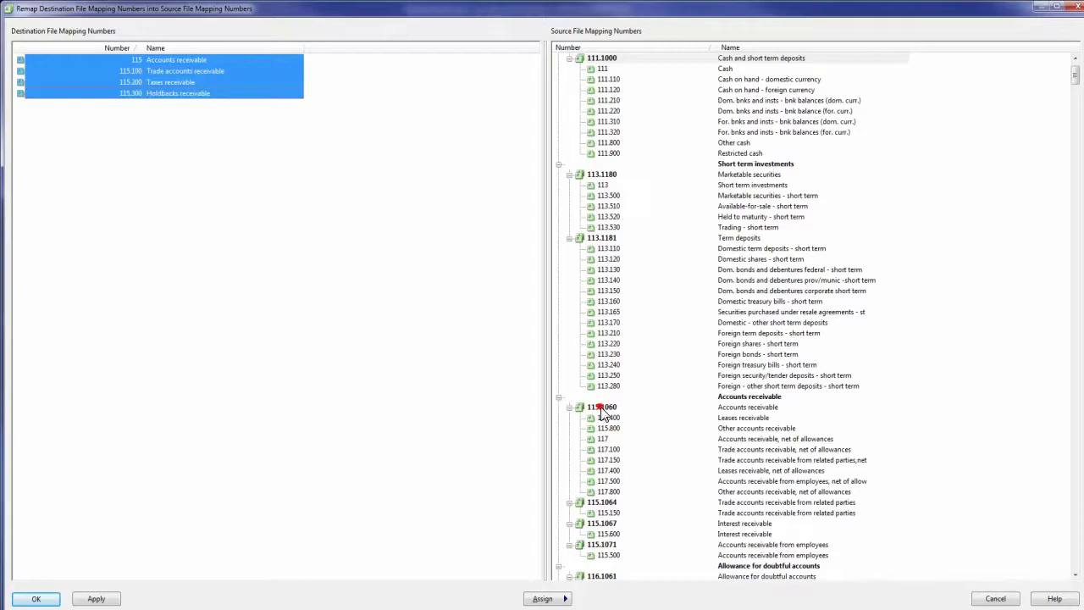
pyautogui.click(601, 408)
pyautogui.click(540, 599)
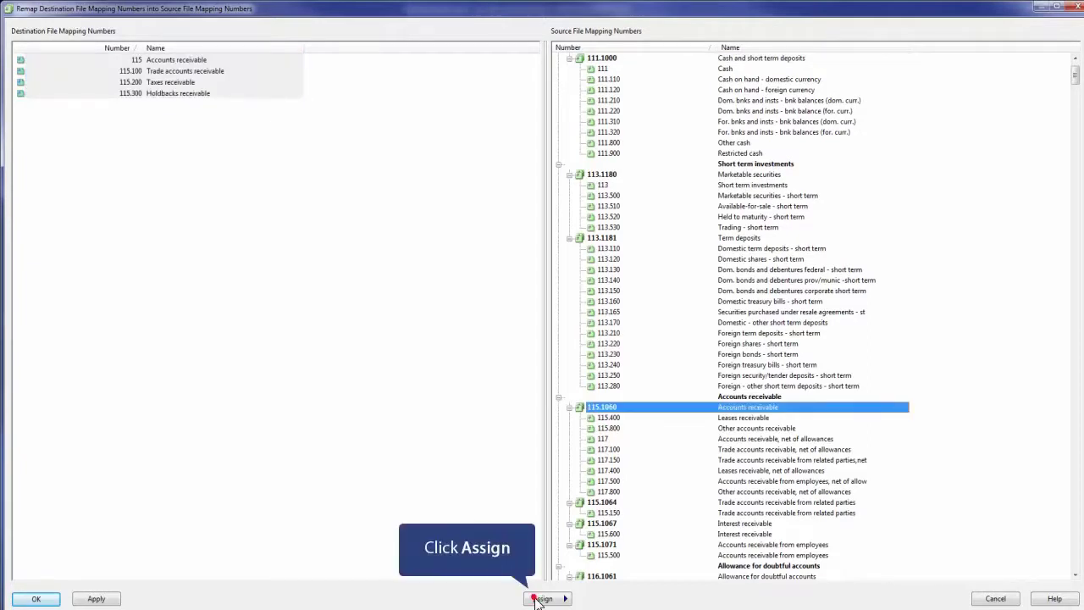
pyautogui.click(96, 598)
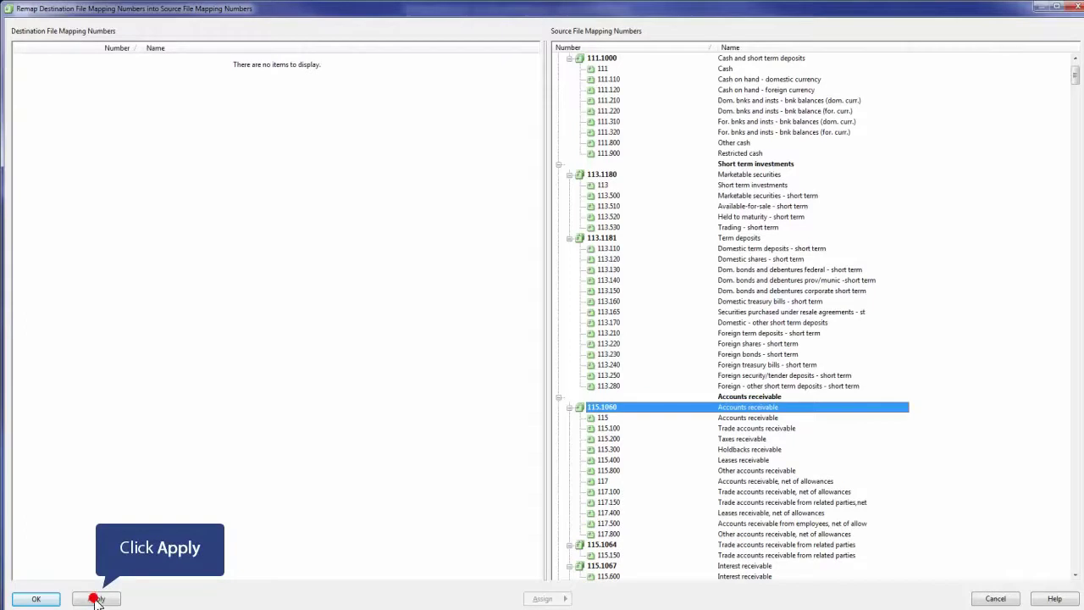
pyautogui.click(36, 599)
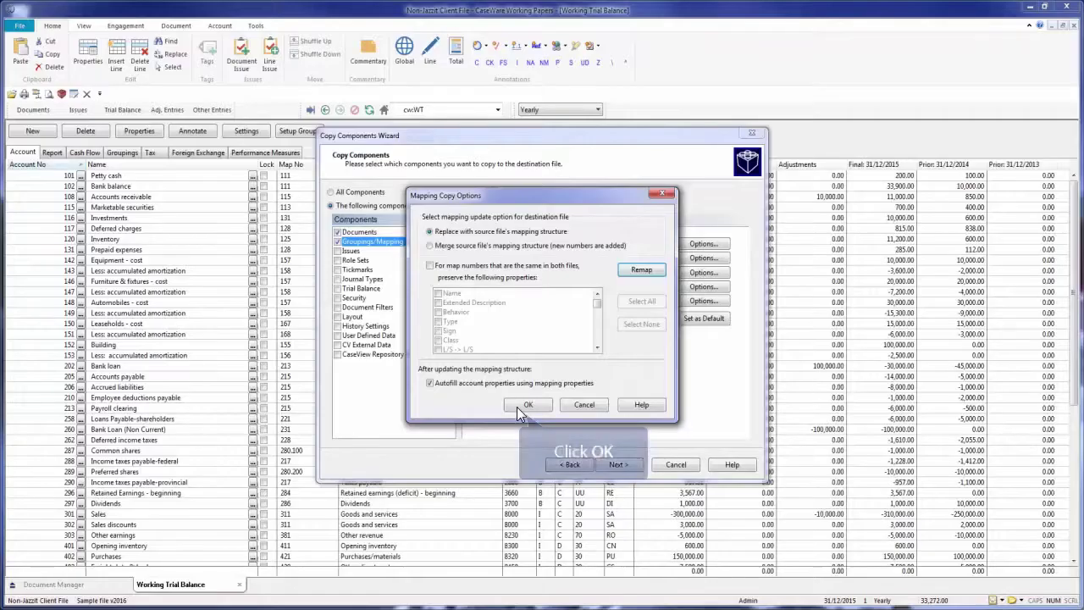
# Accept the mapping copy options, save the Groupings/Mapping settings as default, and complete the component copy without clearing any components.
pyautogui.click(518, 405)
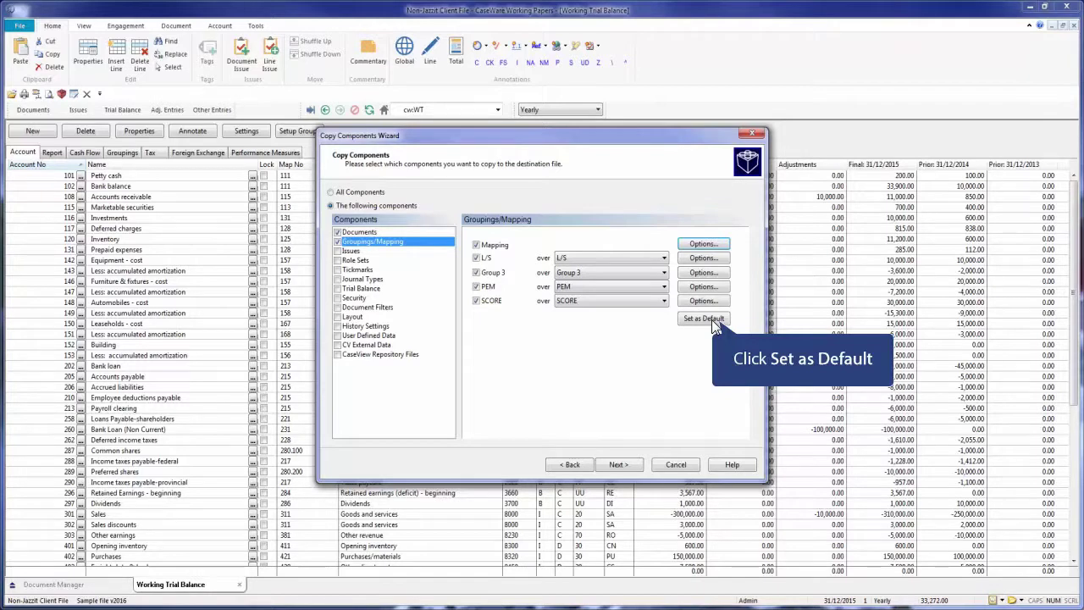
pyautogui.click(711, 319)
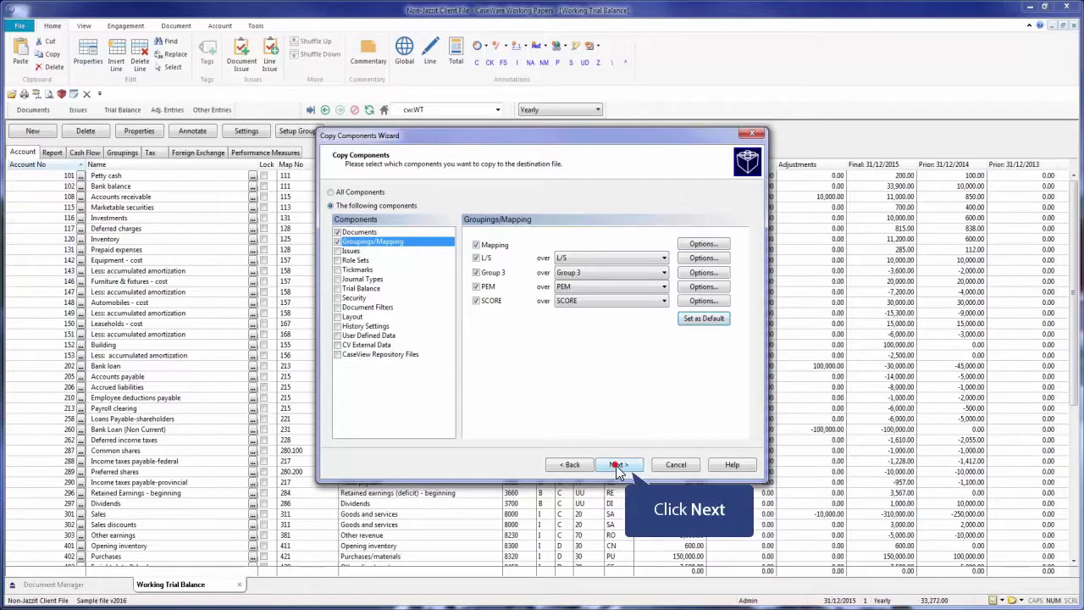
pyautogui.click(618, 464)
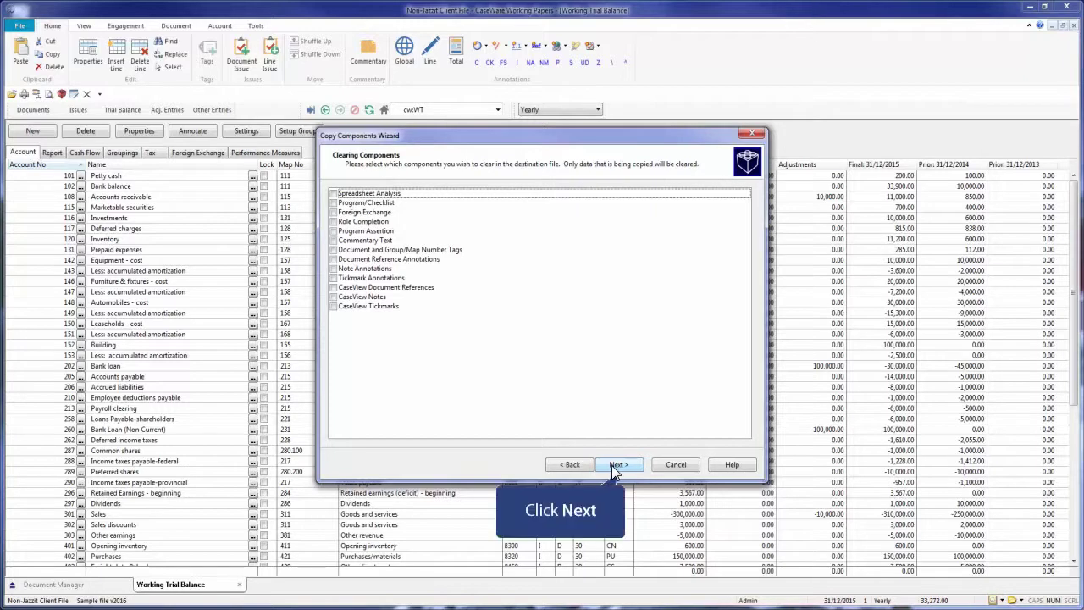
pyautogui.click(617, 465)
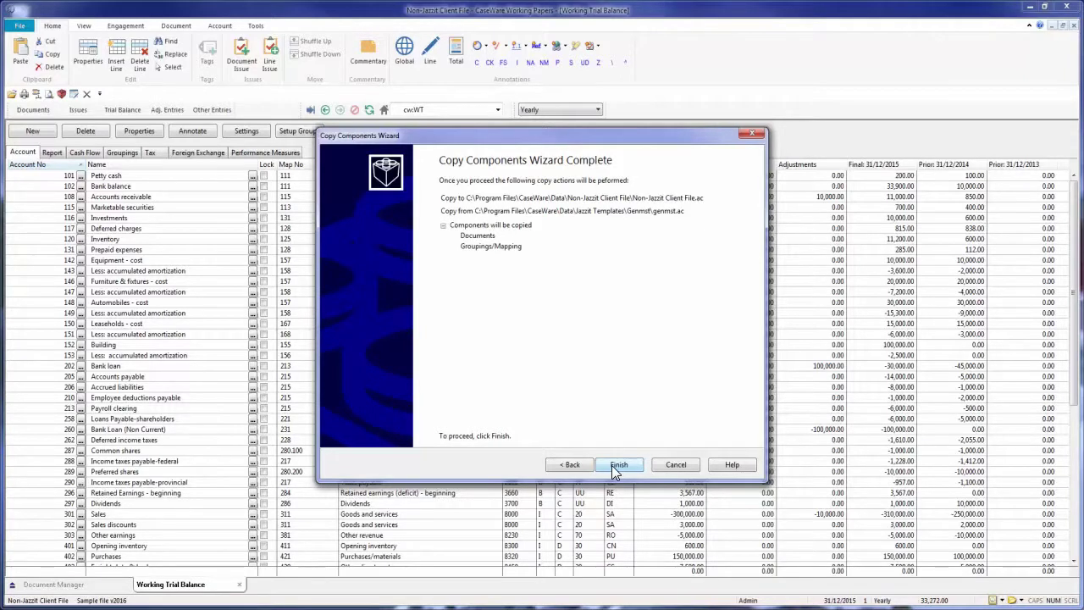
pyautogui.click(616, 468)
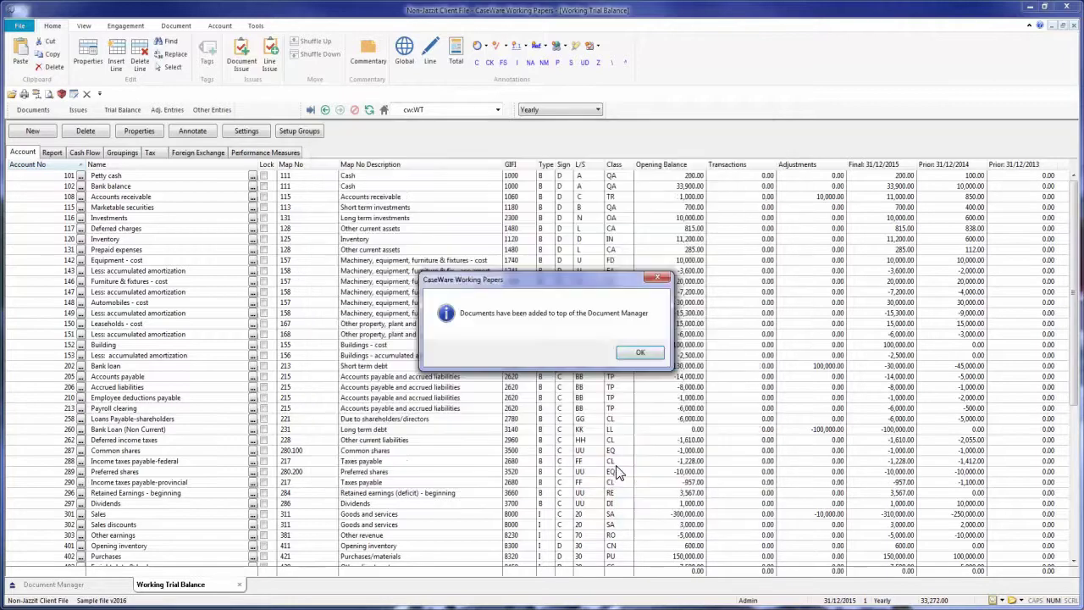
pyautogui.click(642, 352)
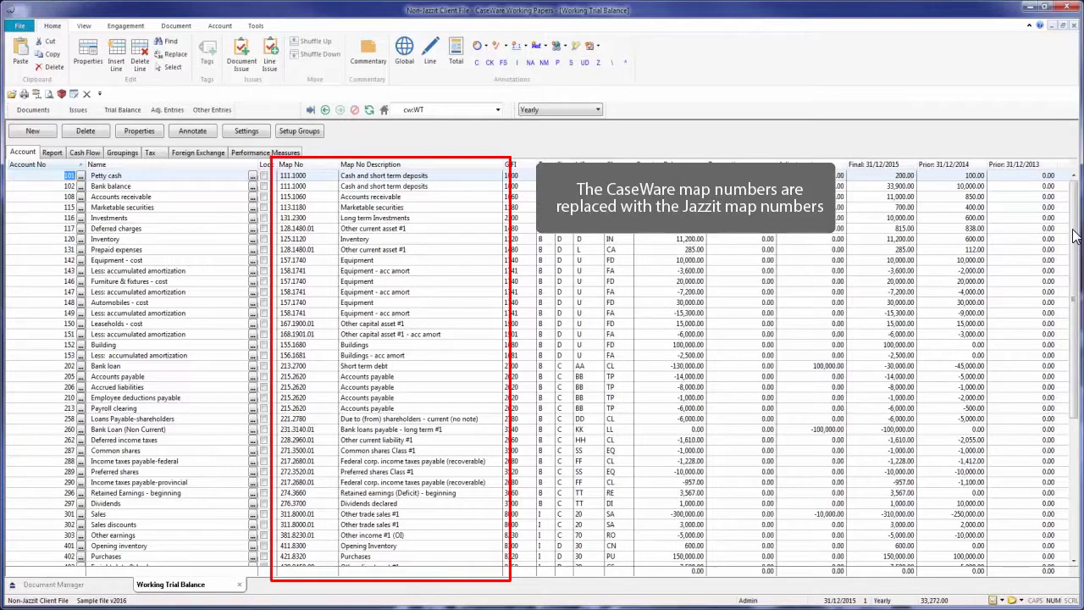
# Examine the document list for the copied Jazzit financial statements and the old Simple 1 financial statement.
pyautogui.click(33, 110)
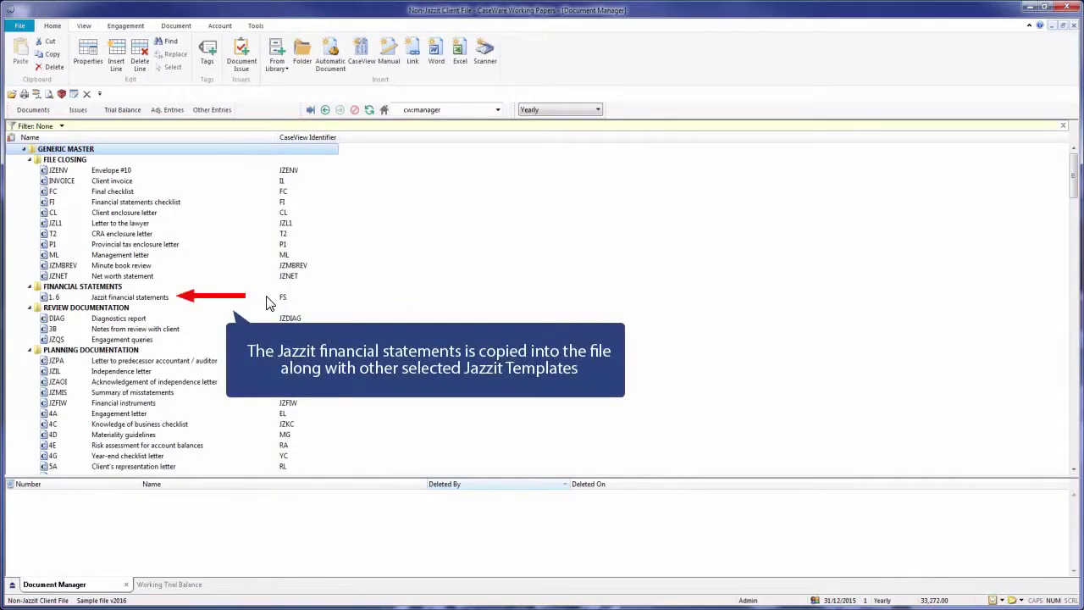
pyautogui.click(266, 298)
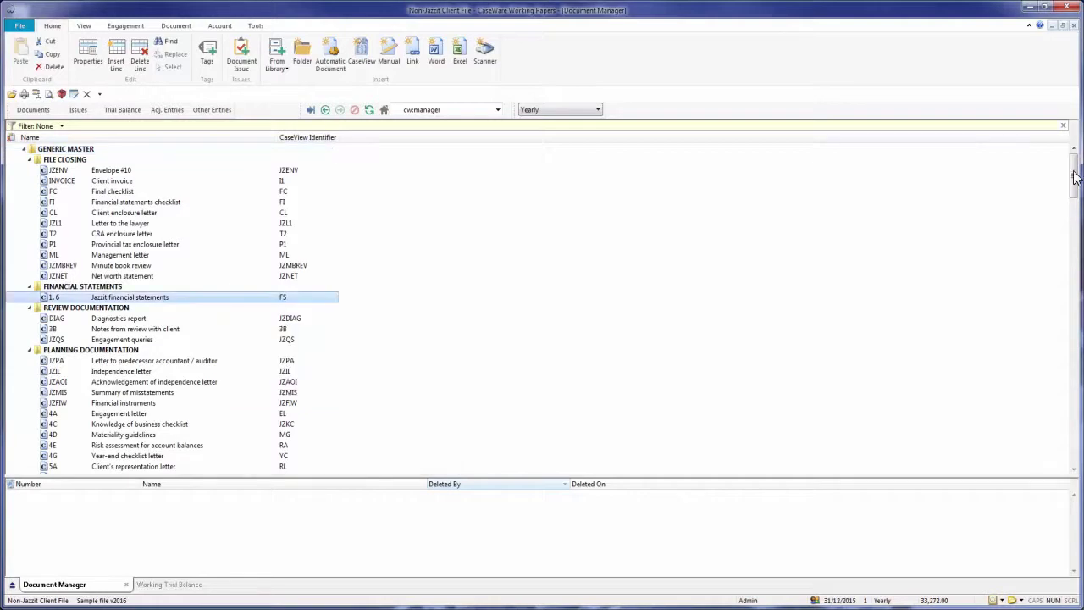
pyautogui.moveTo(1073, 174); pyautogui.dragTo(1073, 360)
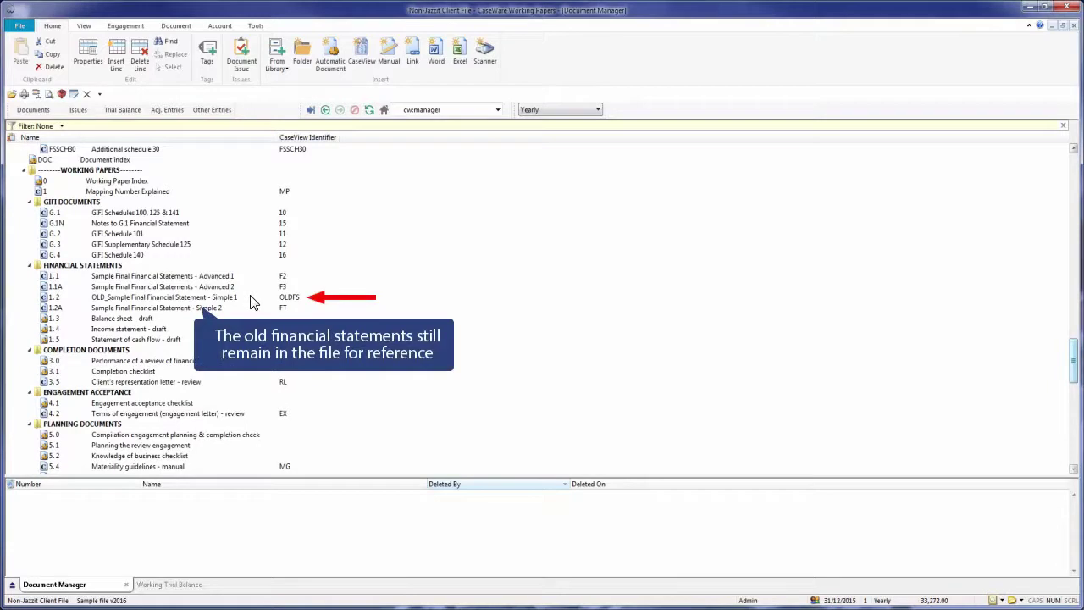
pyautogui.click(253, 303)
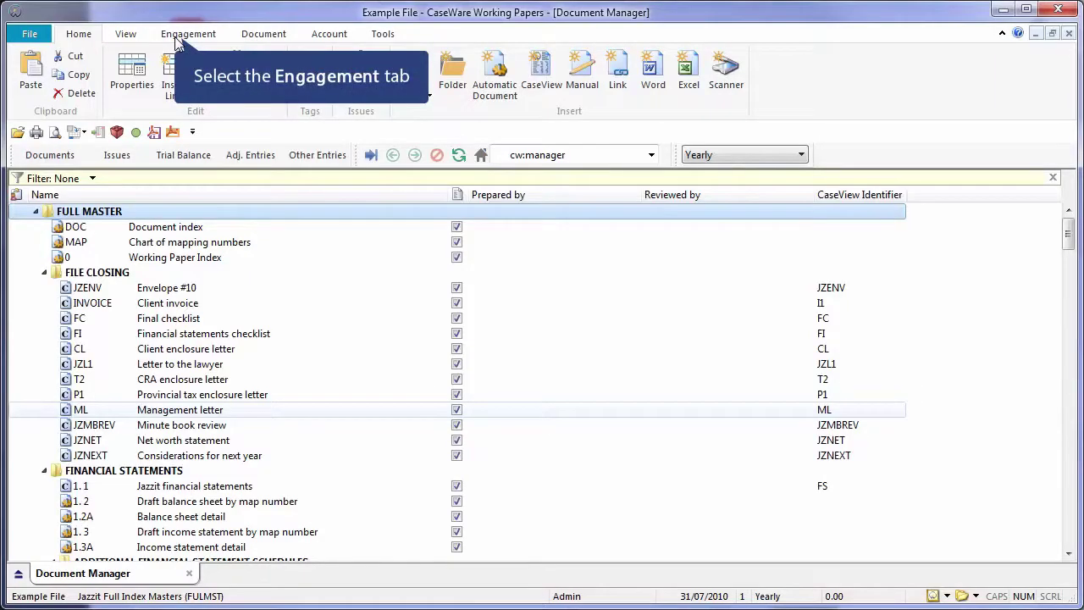
# Start an accounting software import in the example file, with QuickBooks as the source and 2017 Canada/UK/AUS as the version.
pyautogui.click(177, 38)
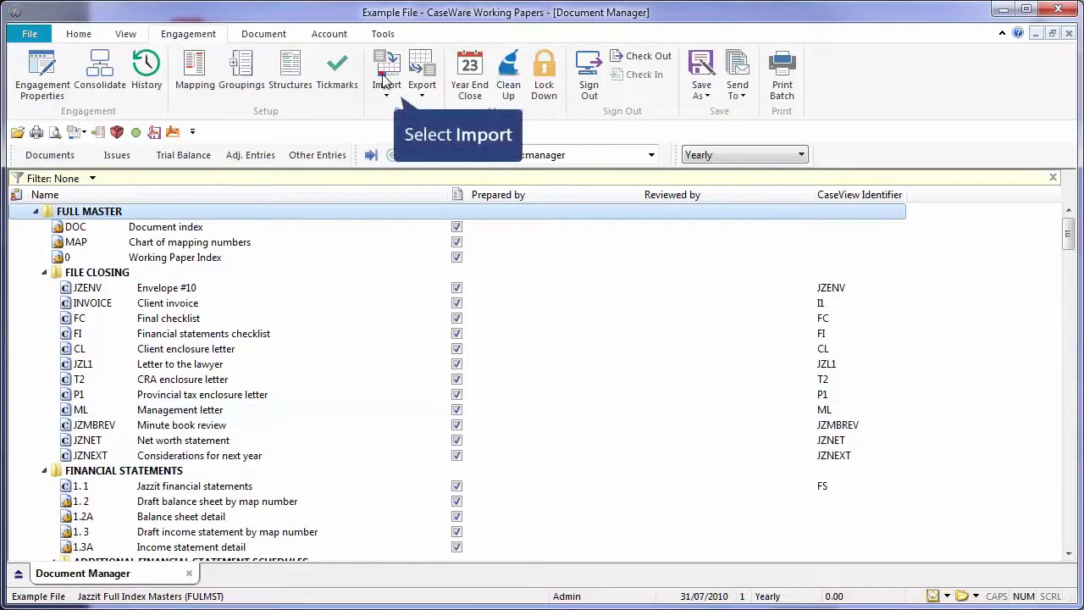
pyautogui.click(383, 80)
pyautogui.click(514, 115)
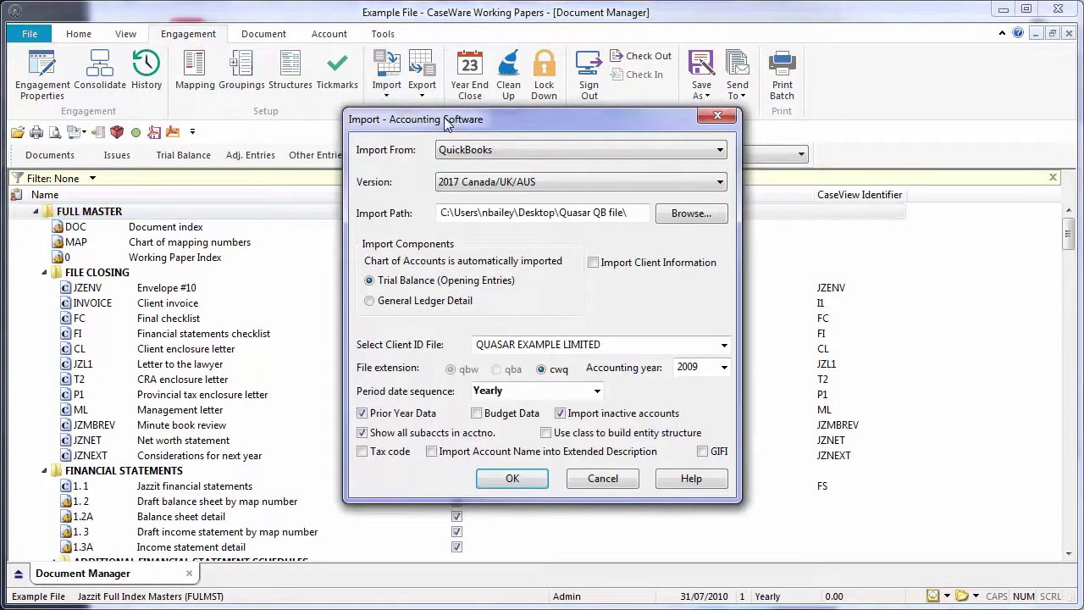
pyautogui.click(654, 149)
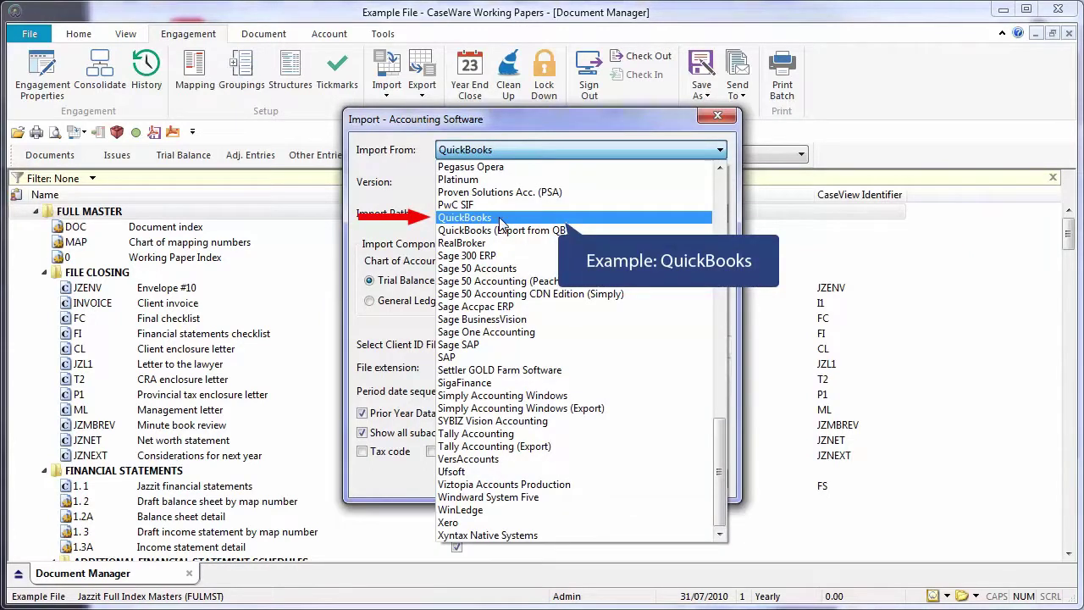
pyautogui.click(499, 218)
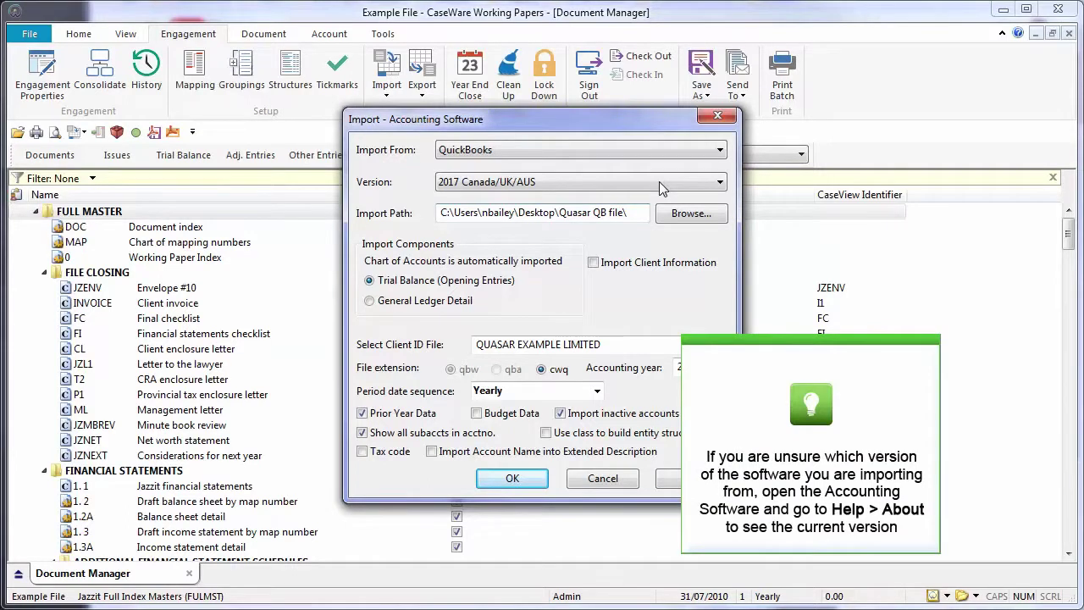
pyautogui.click(659, 182)
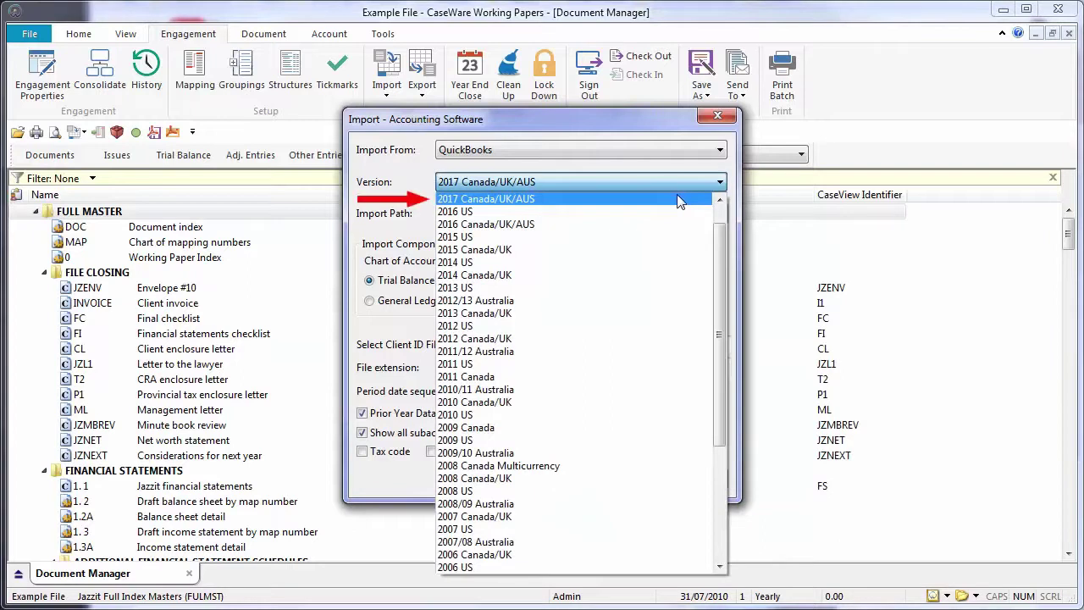
pyautogui.click(679, 199)
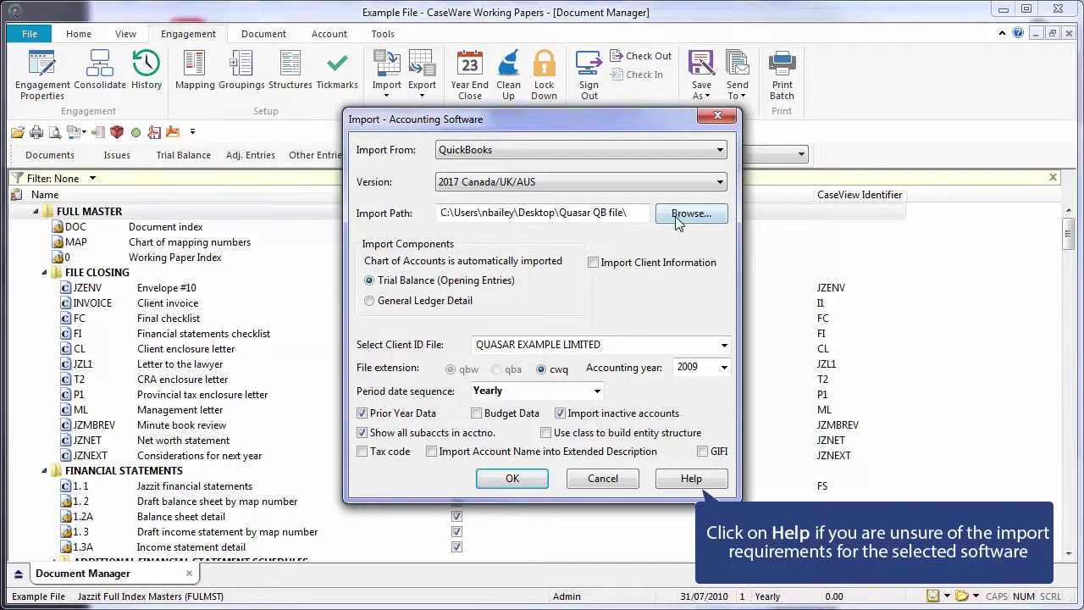
# Set the import path to the Quasar QB file folder and the accounting year to 2010.
pyautogui.click(688, 214)
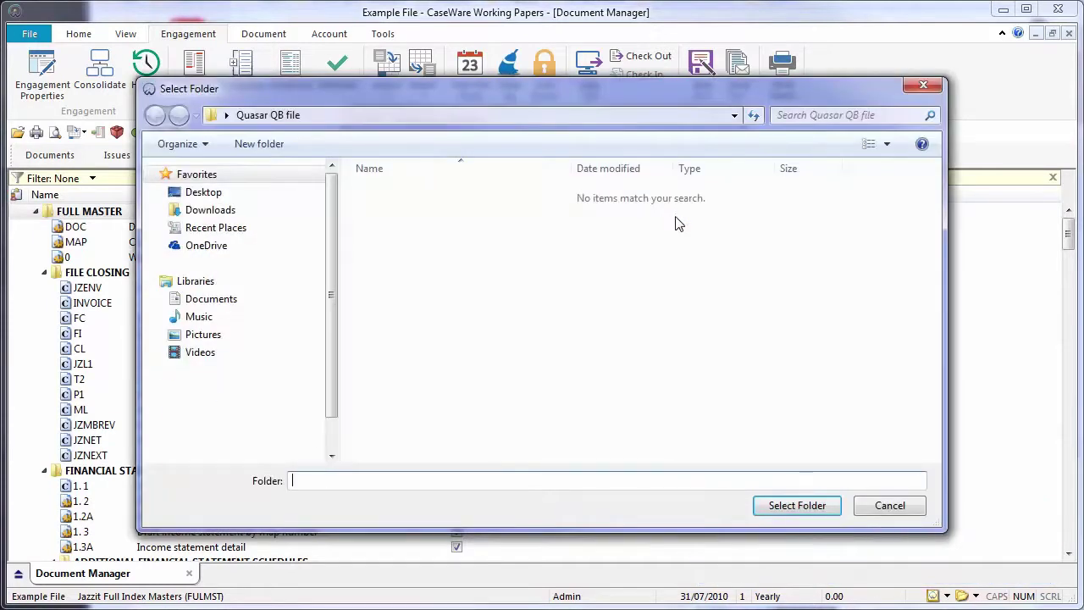
pyautogui.click(796, 506)
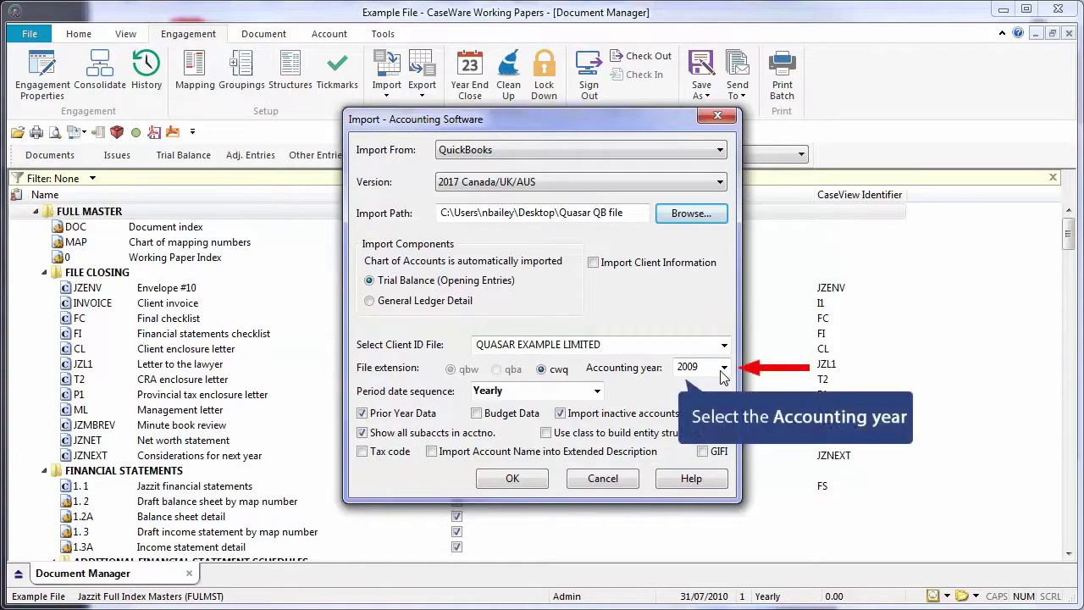
pyautogui.click(722, 369)
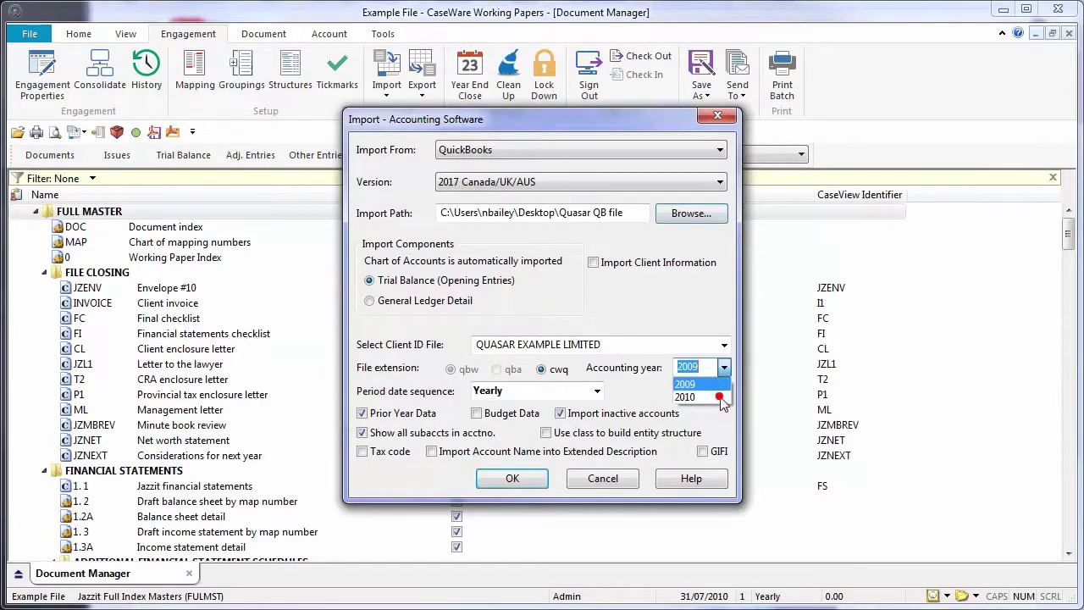
pyautogui.click(686, 397)
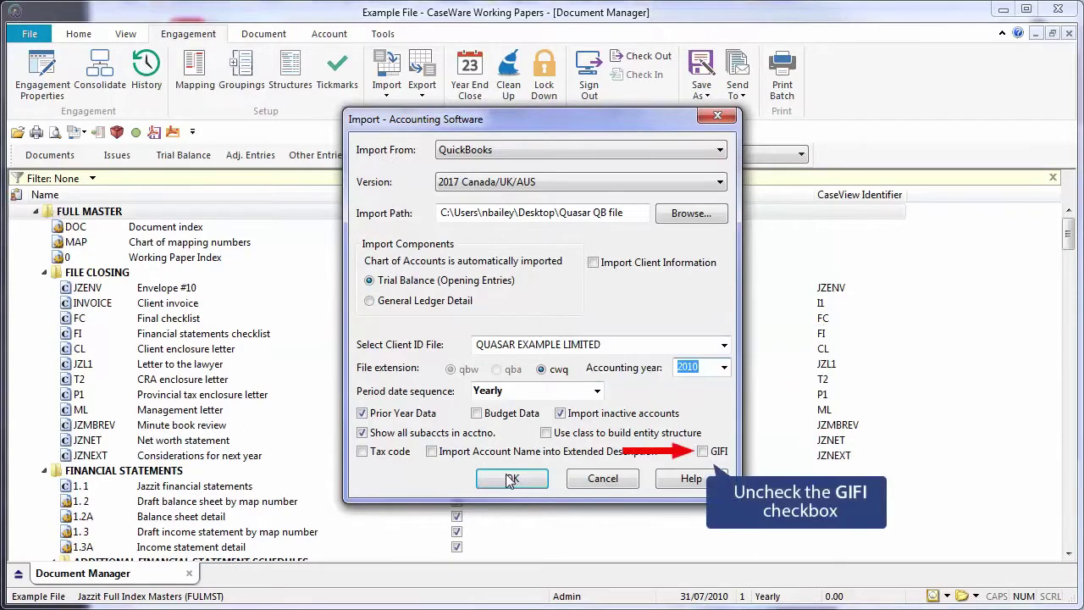
# Run the QuickBooks import and review the imported accounts and balances in the working trial balance.
pyautogui.click(511, 479)
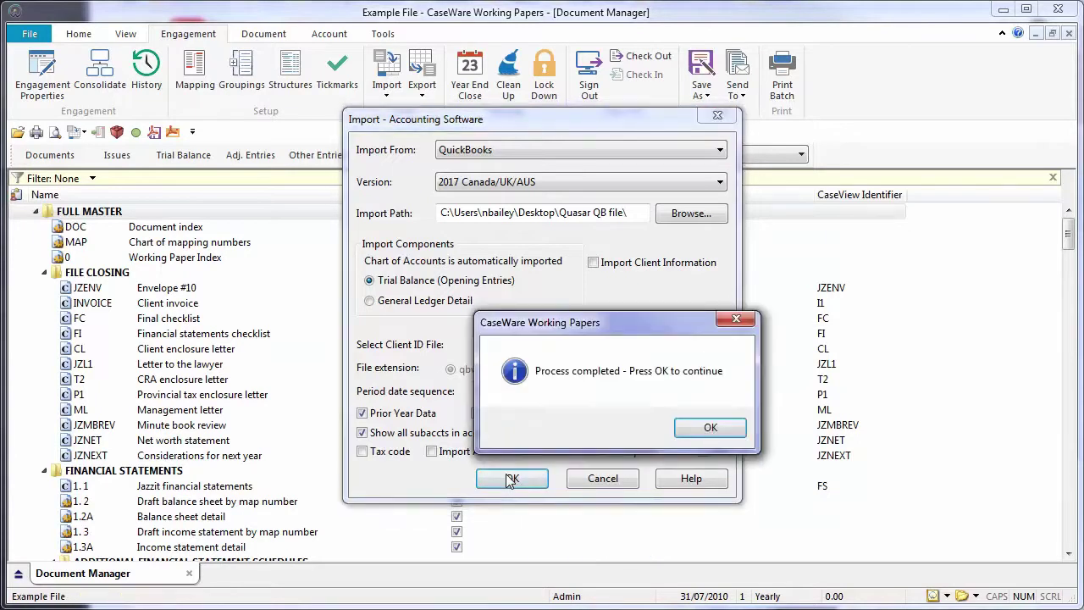
pyautogui.click(685, 434)
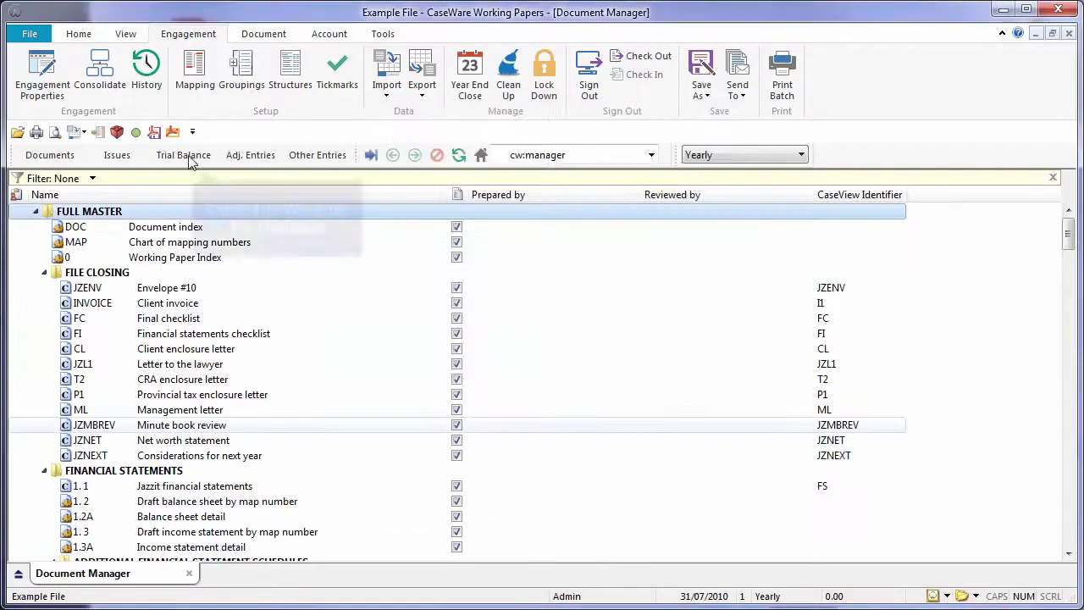
pyautogui.click(187, 156)
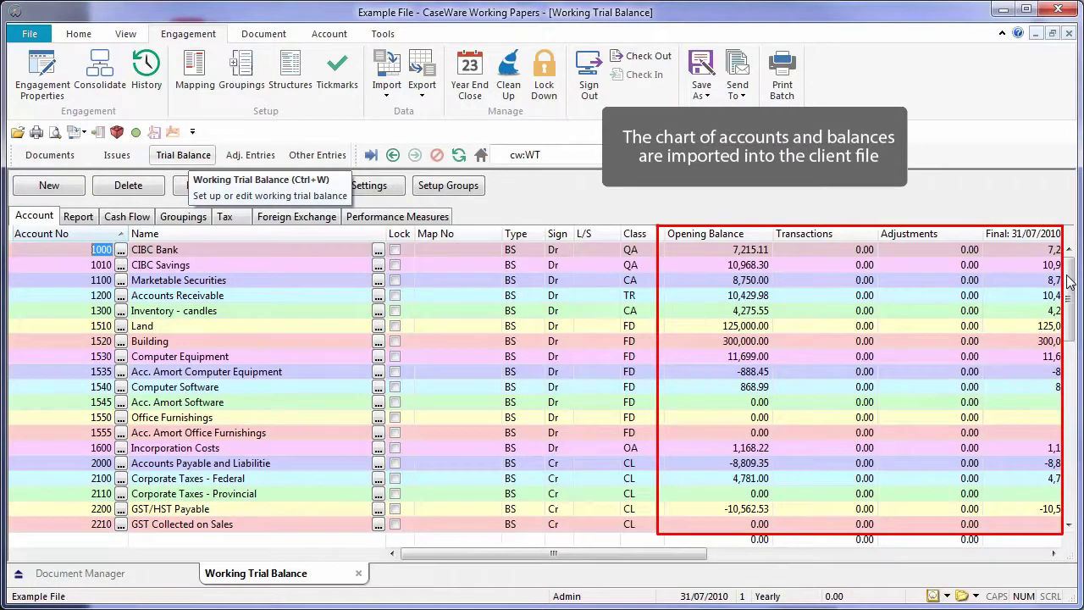
pyautogui.moveTo(1068, 282)
pyautogui.mouseDown()
pyautogui.moveTo(1071, 473)
pyautogui.moveTo(1064, 270)
pyautogui.mouseUp()
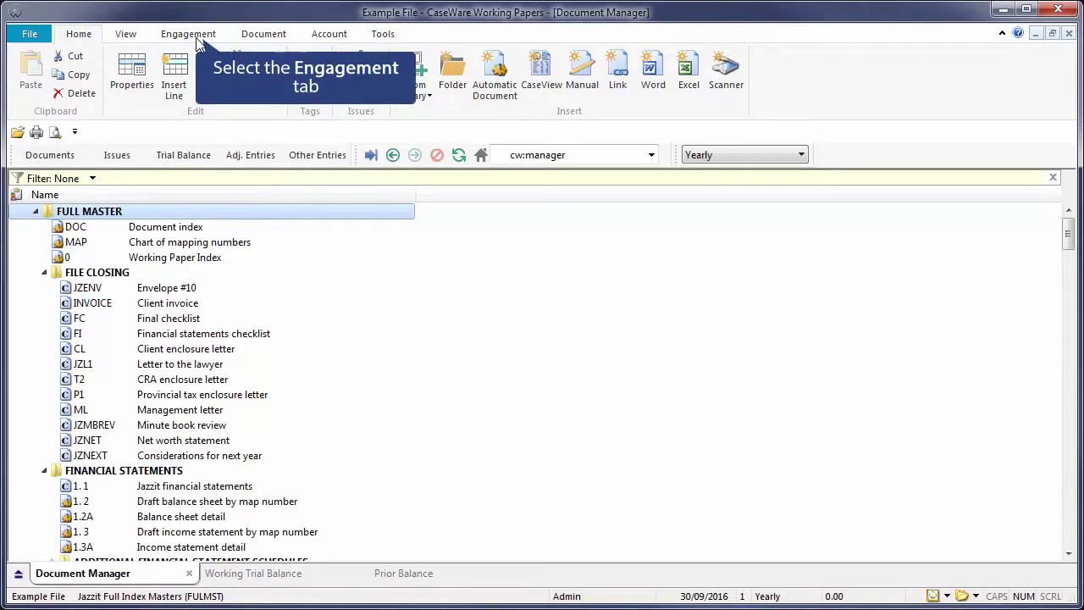
# Start an Excel file import in the example file and move the import wizard clear of the centre.
pyautogui.click(196, 37)
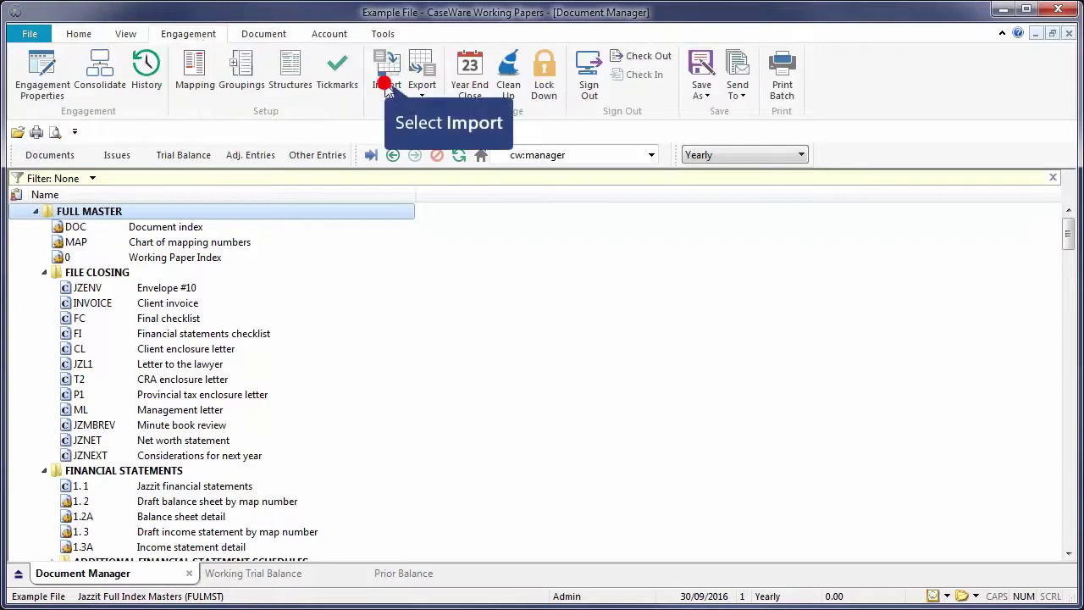
pyautogui.click(386, 88)
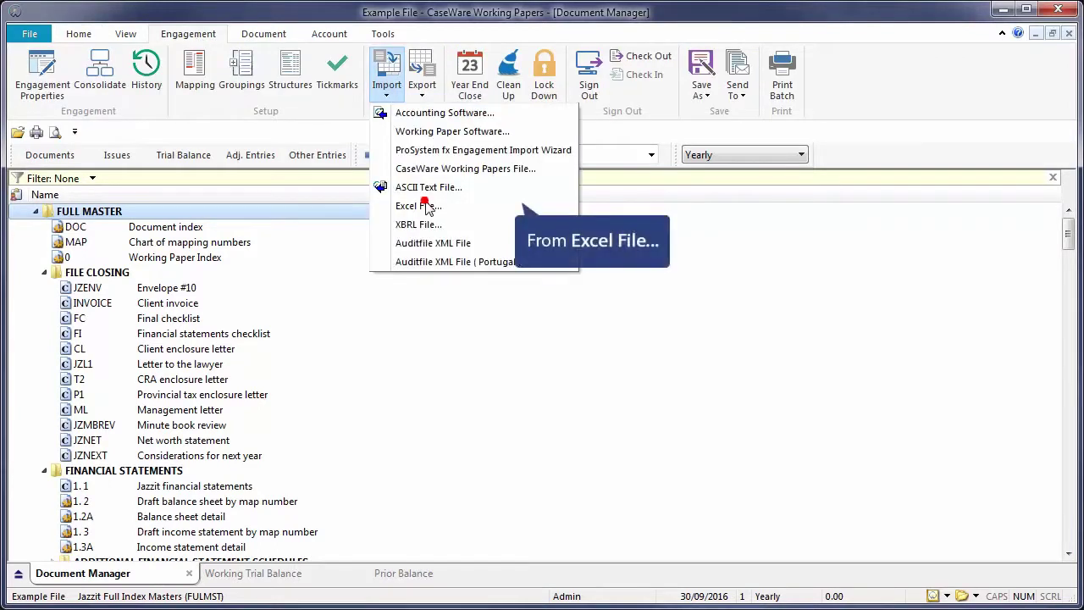
pyautogui.click(418, 205)
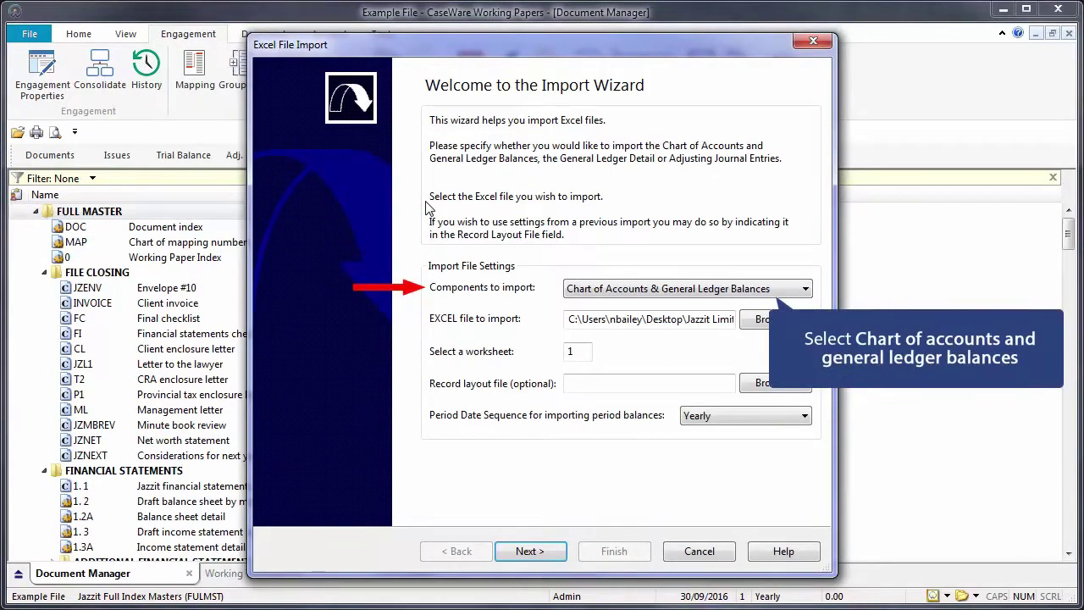
pyautogui.moveTo(476, 44); pyautogui.dragTo(283, 37)
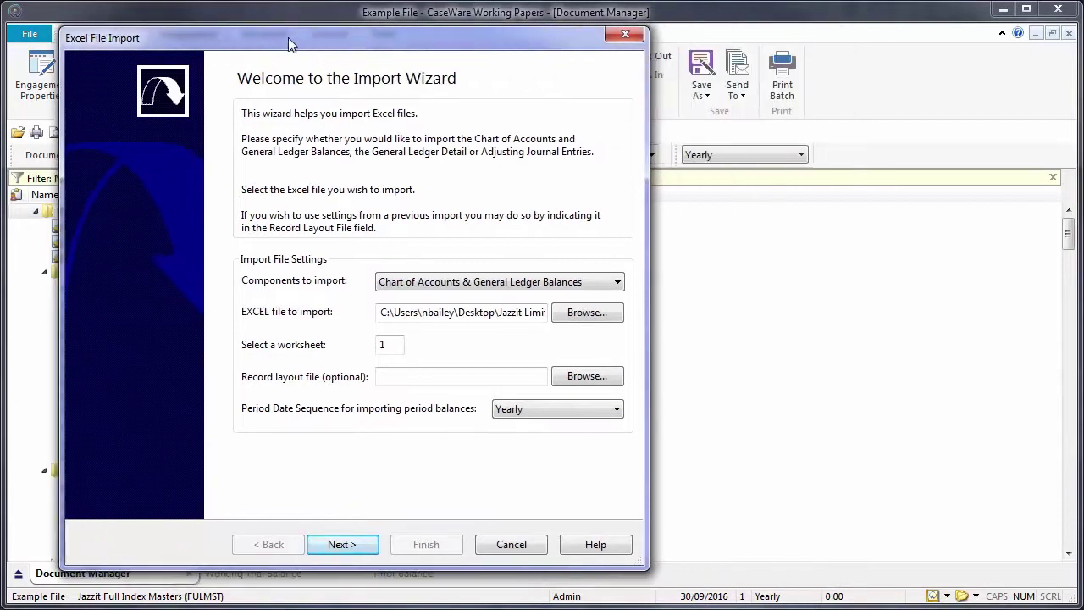
# Choose Jazzit Limited trial balance.xlsx from the Desktop as the file to import and continue to the data properties.
pyautogui.click(572, 317)
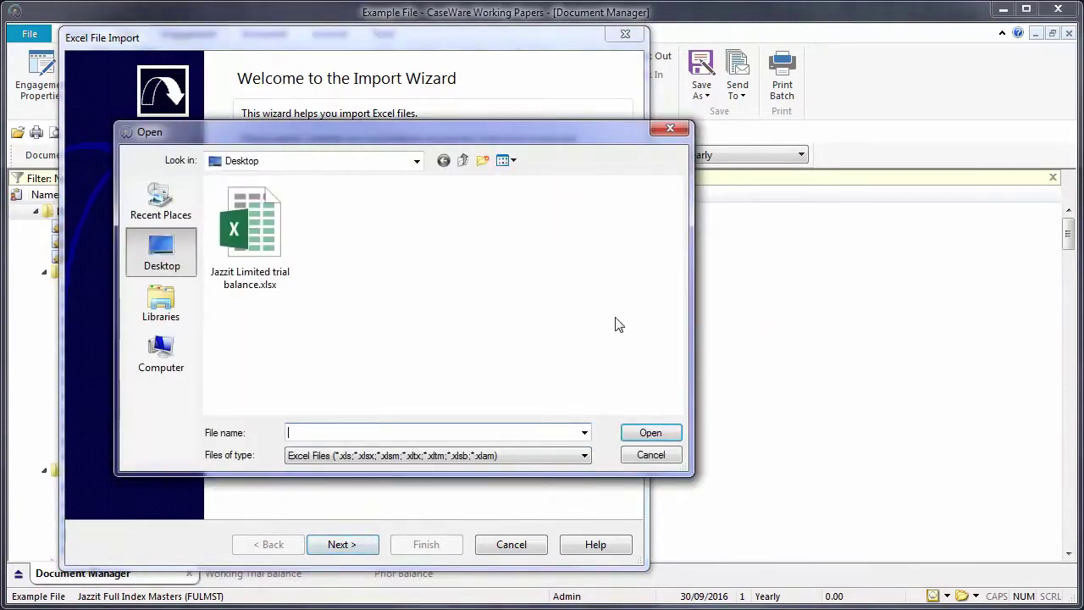
pyautogui.click(260, 243)
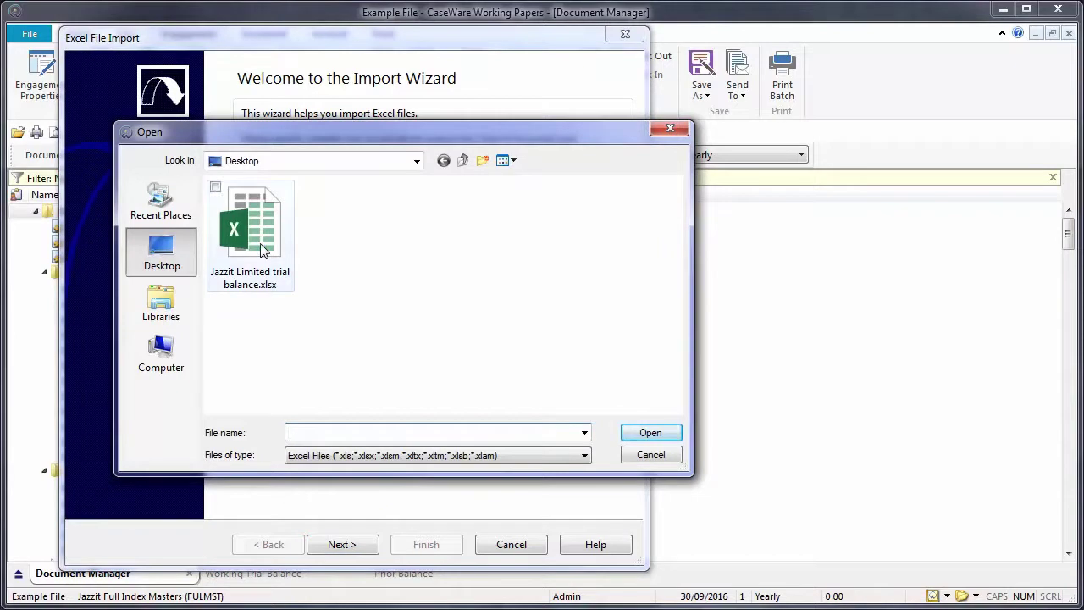
pyautogui.click(646, 433)
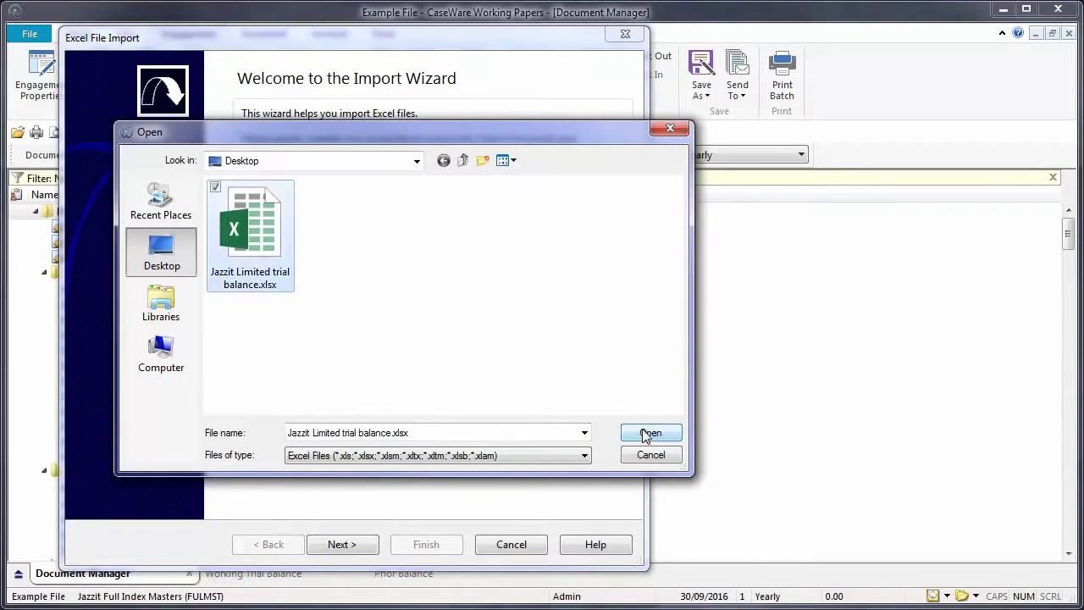
pyautogui.click(358, 543)
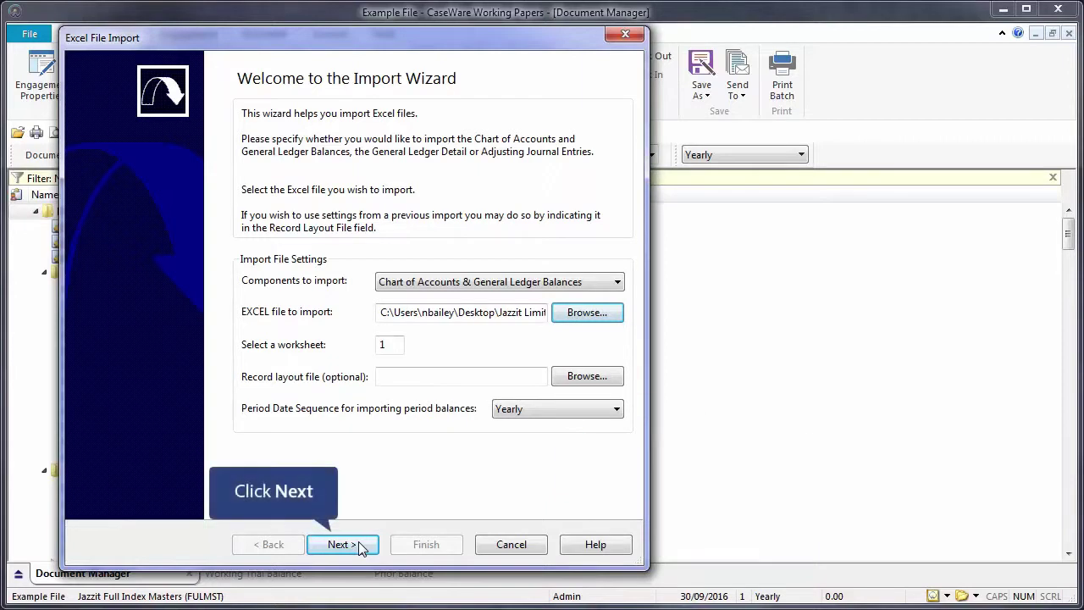
pyautogui.click(342, 544)
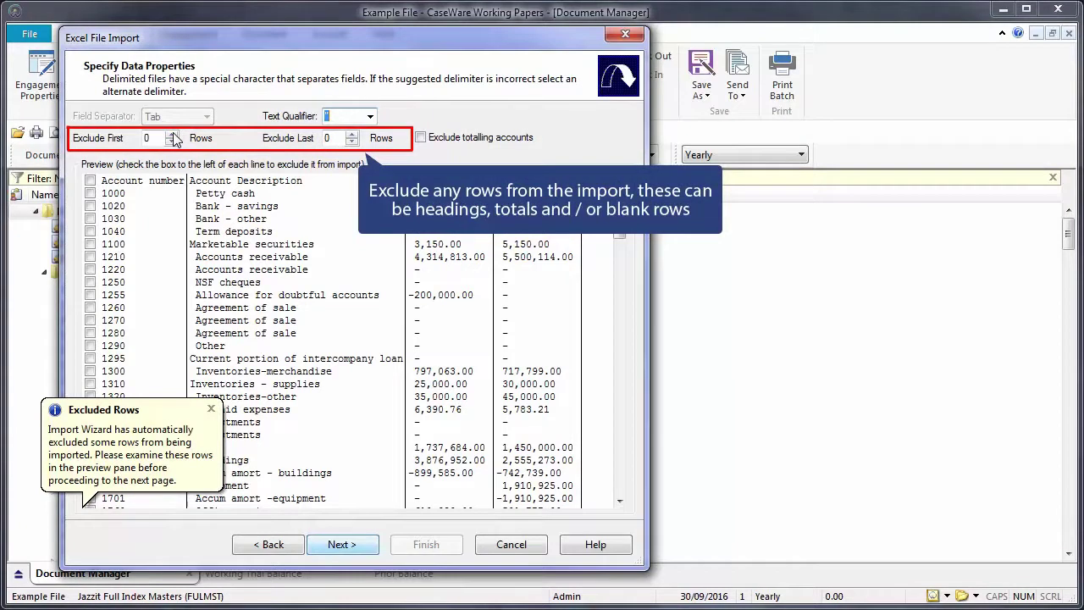
# Exclude the first heading row and the blank and total rows at the end of the trial balance, and continue to the field details.
pyautogui.click(171, 135)
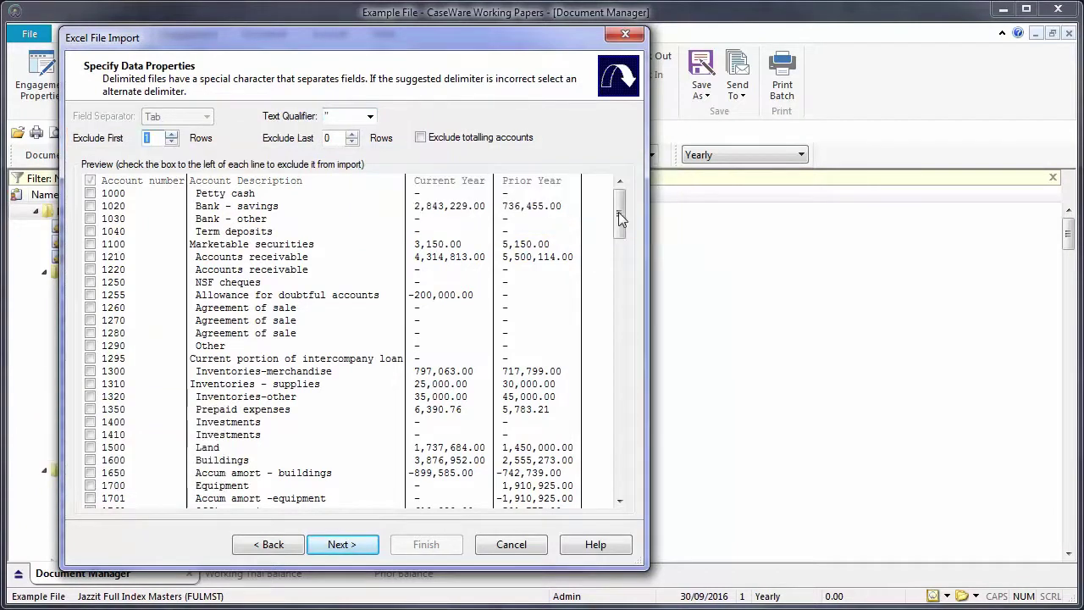
pyautogui.click(618, 212)
pyautogui.moveTo(618, 216); pyautogui.dragTo(618, 465)
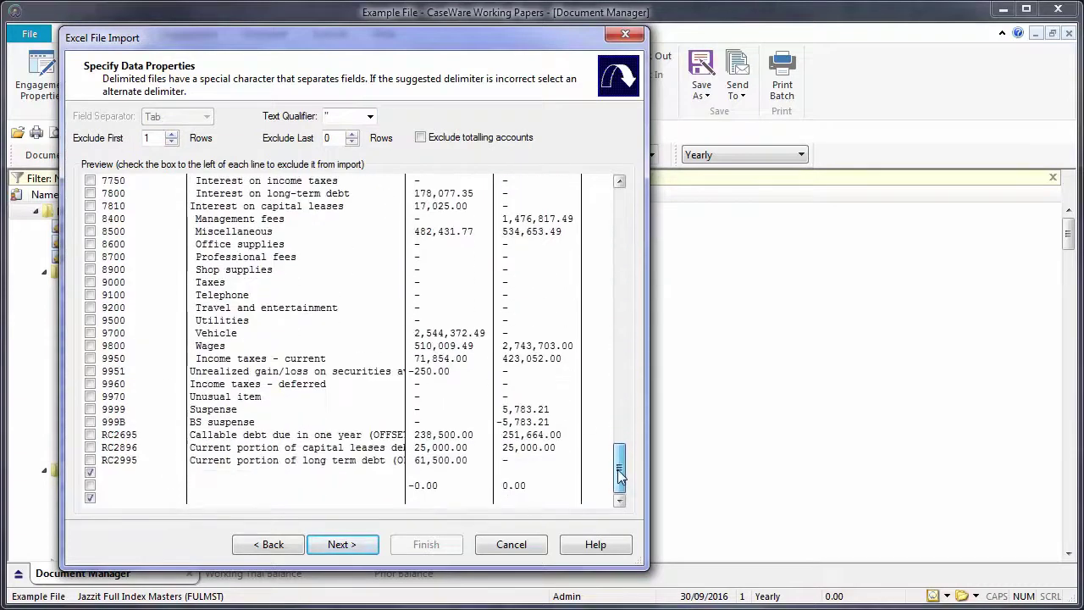
pyautogui.click(353, 134)
pyautogui.click(353, 135)
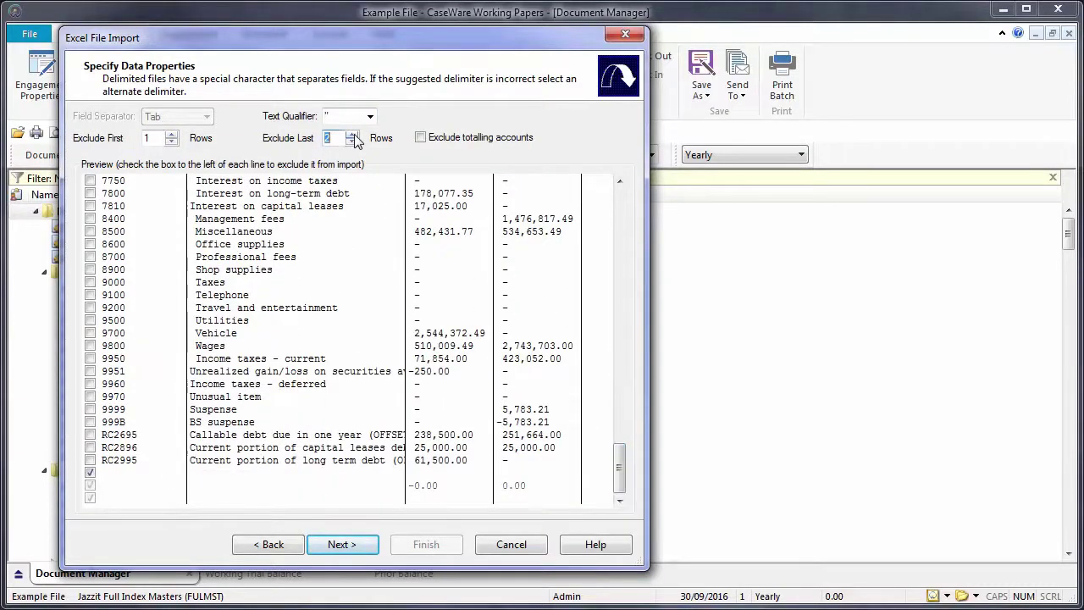
pyautogui.click(353, 135)
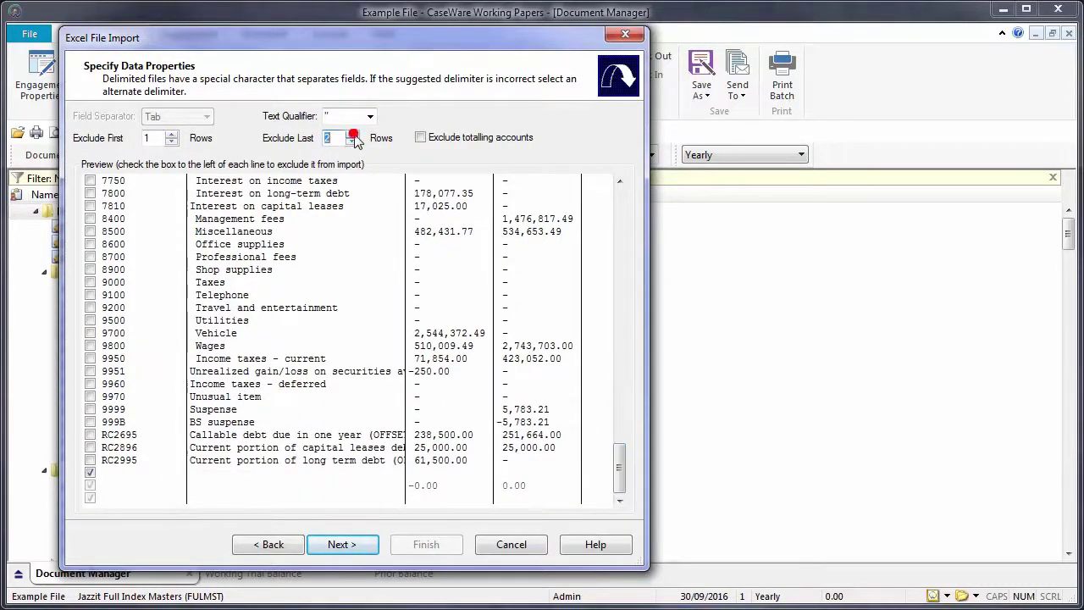
pyautogui.click(343, 546)
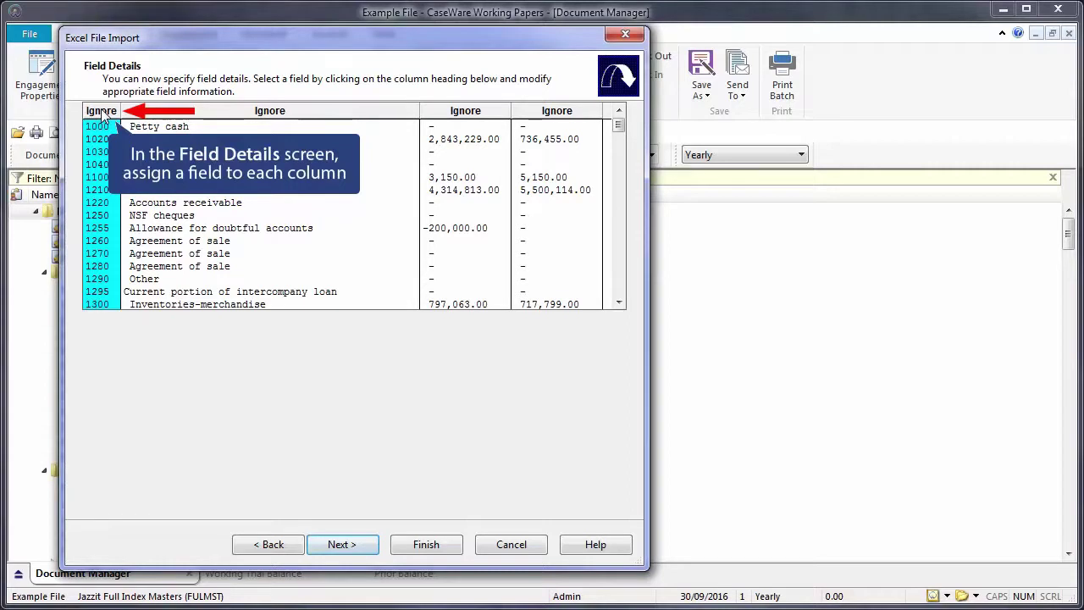
# Assign the Account Number field to the first column and Account Description to the second column.
pyautogui.click(101, 114)
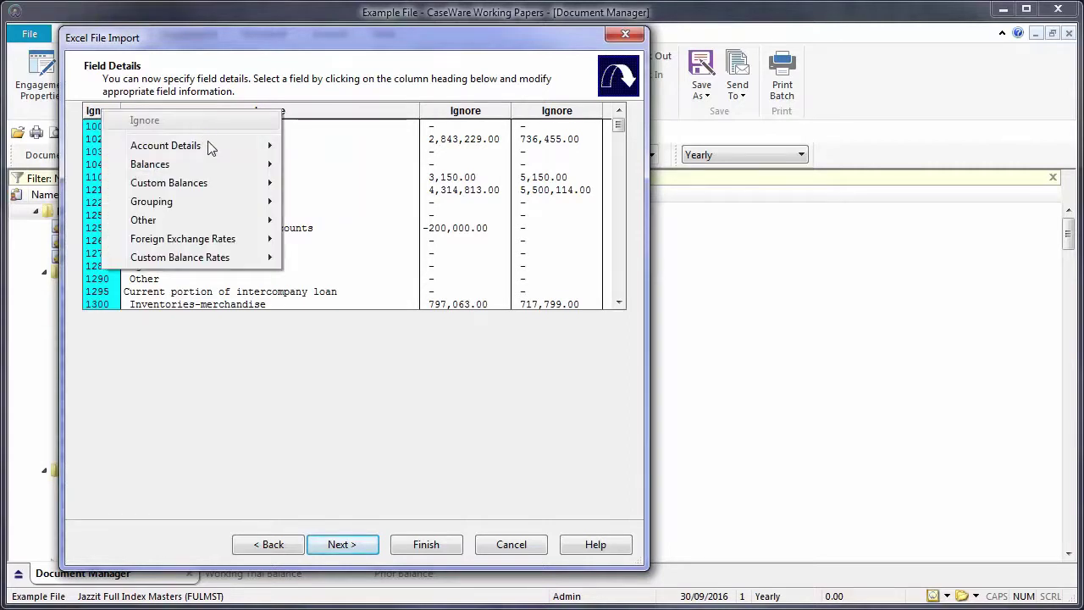
pyautogui.moveTo(211, 146)
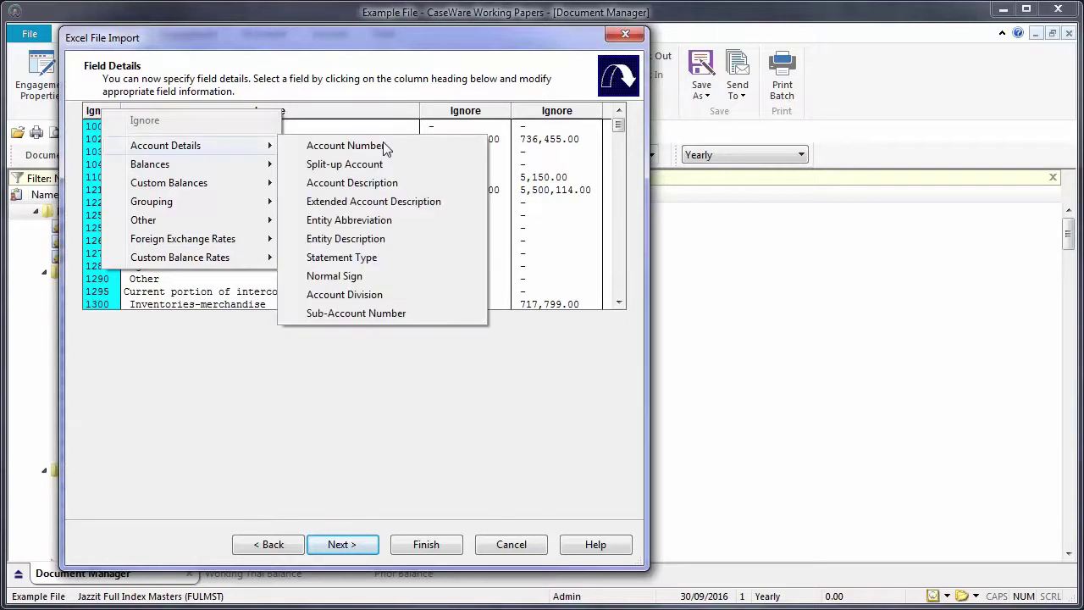
pyautogui.click(385, 147)
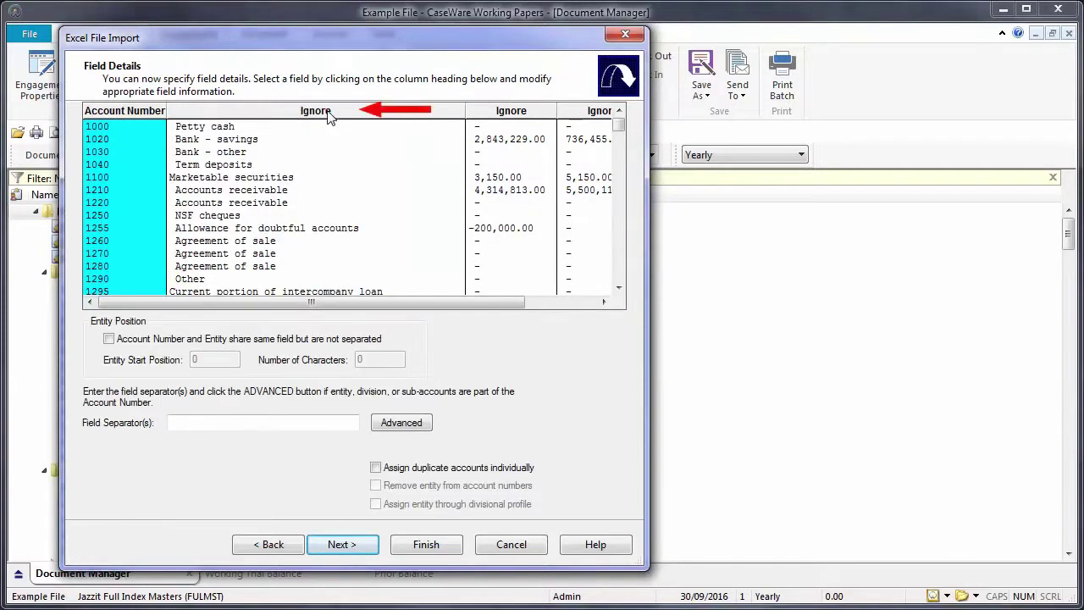
pyautogui.click(328, 114)
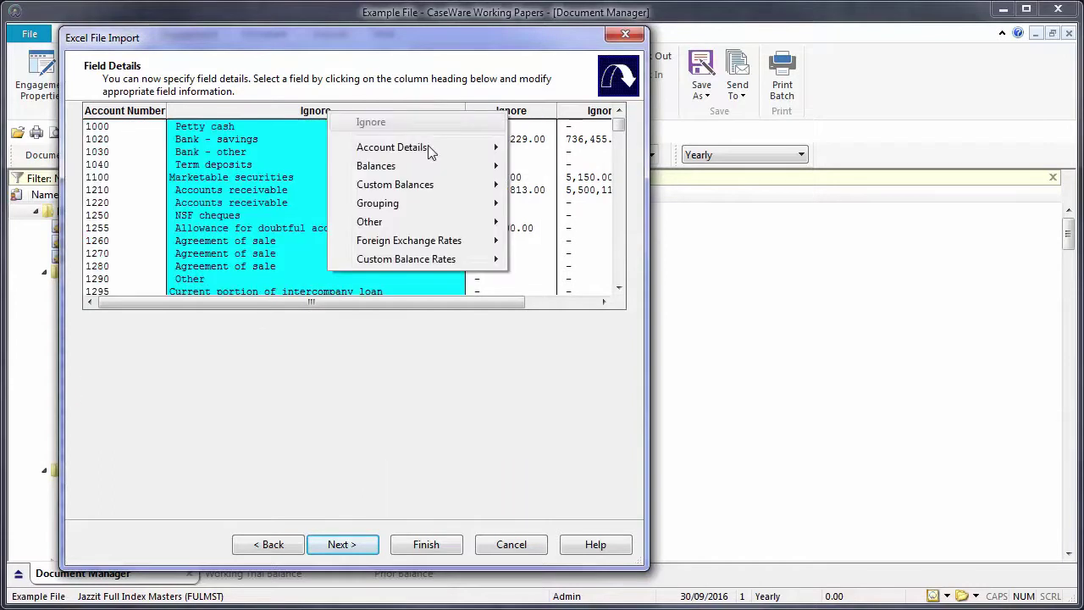
pyautogui.click(430, 149)
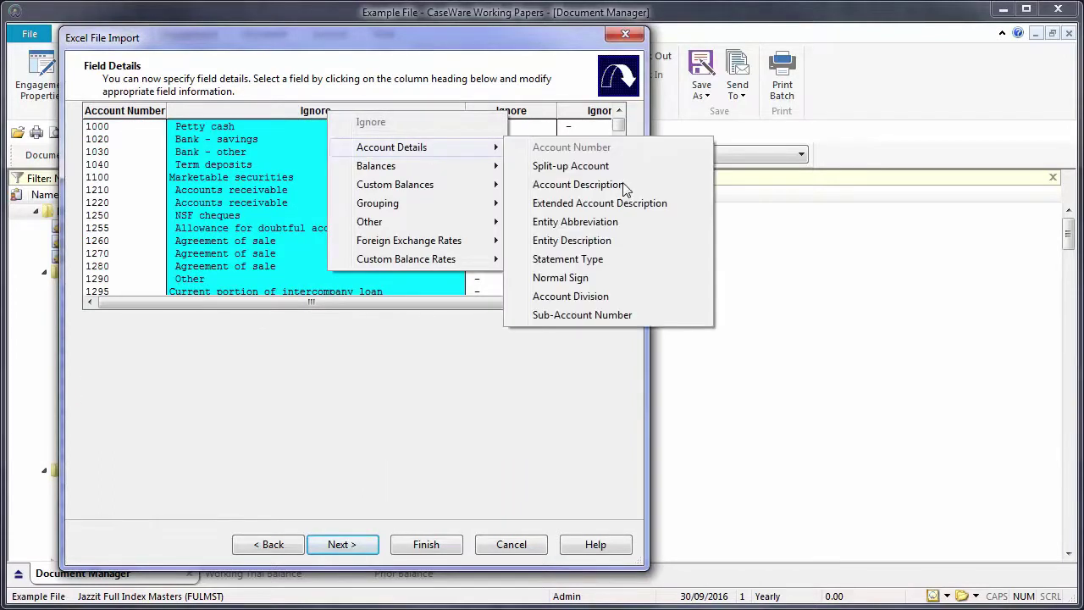
pyautogui.click(624, 185)
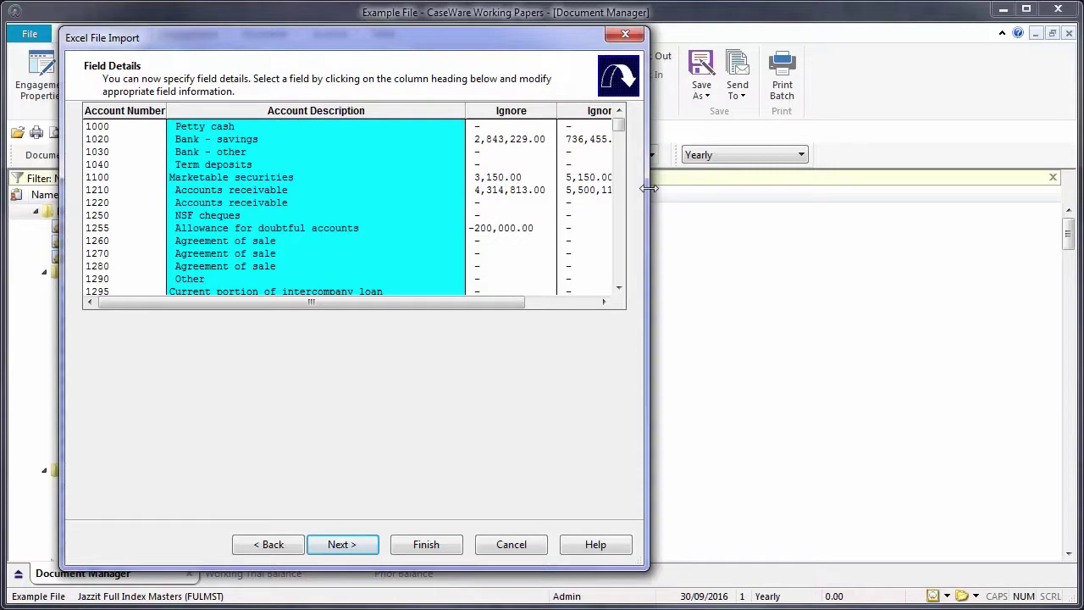
# Widen the import wizard and assign the Current Year Balance's Opening Balance to the third column.
pyautogui.moveTo(647, 187); pyautogui.dragTo(729, 188)
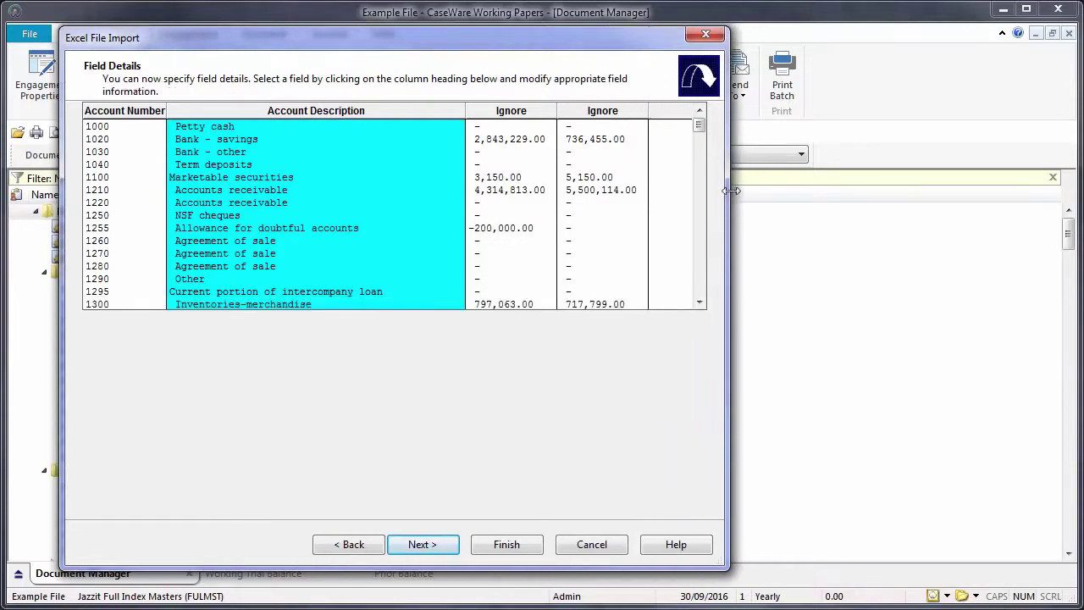
pyautogui.click(517, 110)
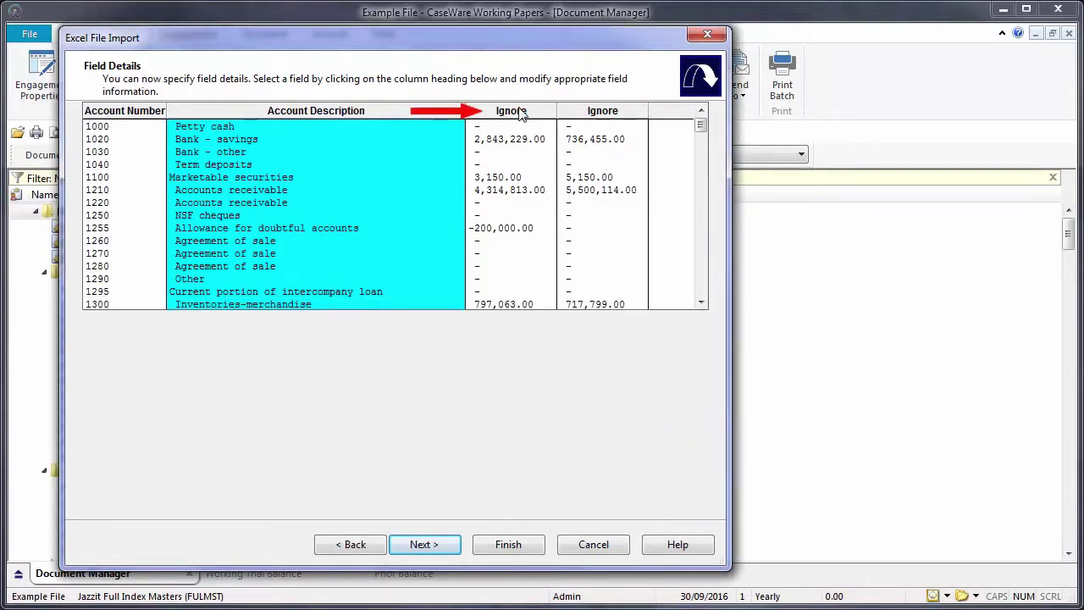
pyautogui.click(591, 164)
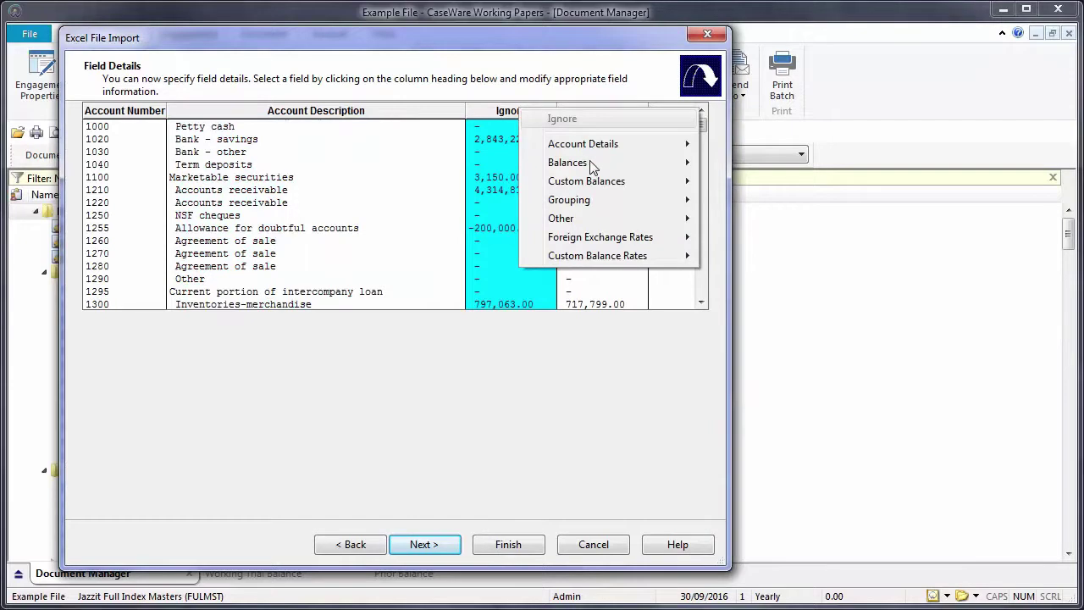
pyautogui.click(827, 164)
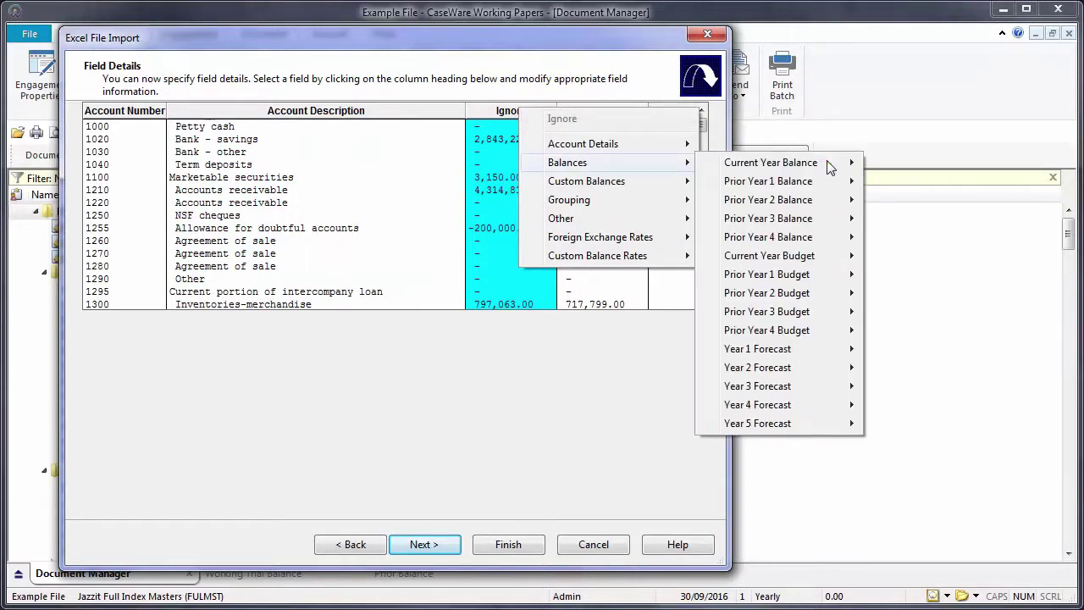
pyautogui.click(894, 165)
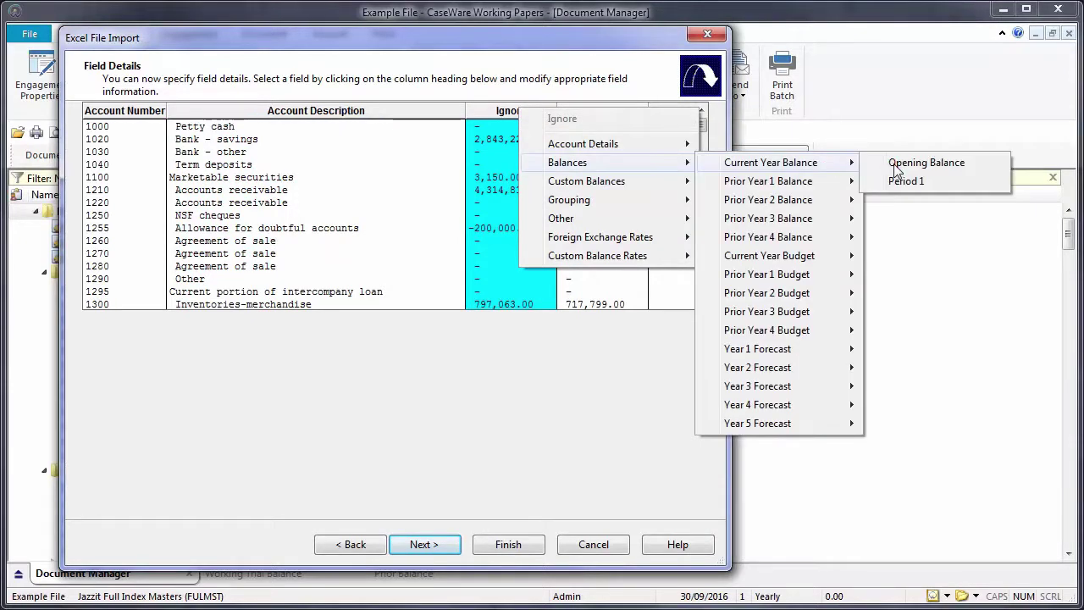
# Assign the Prior Year 1 Balance's Opening Balance to the fourth column.
pyautogui.click(643, 111)
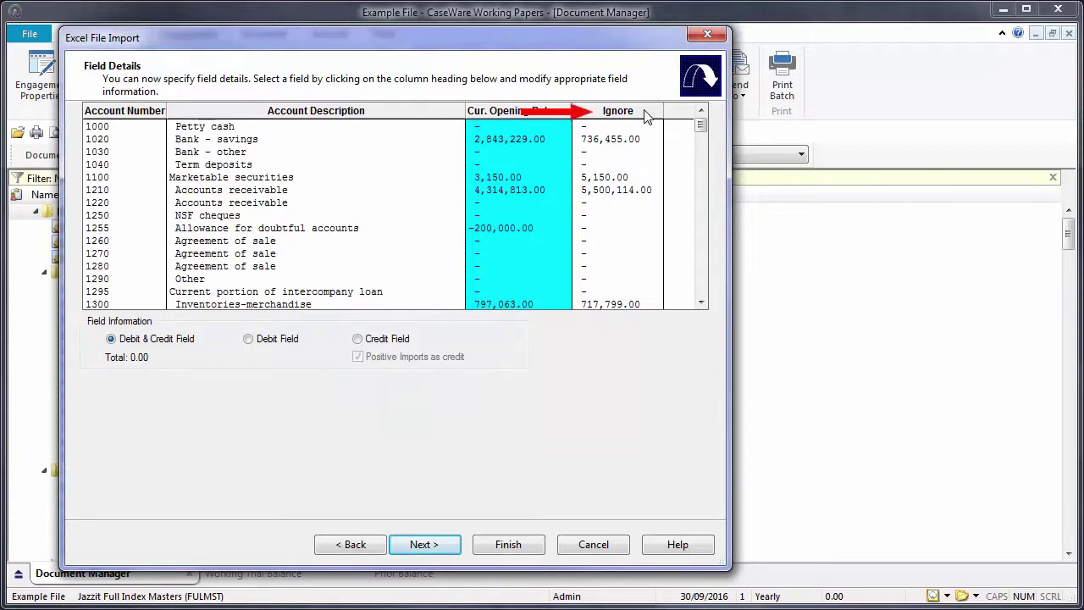
pyautogui.click(645, 115)
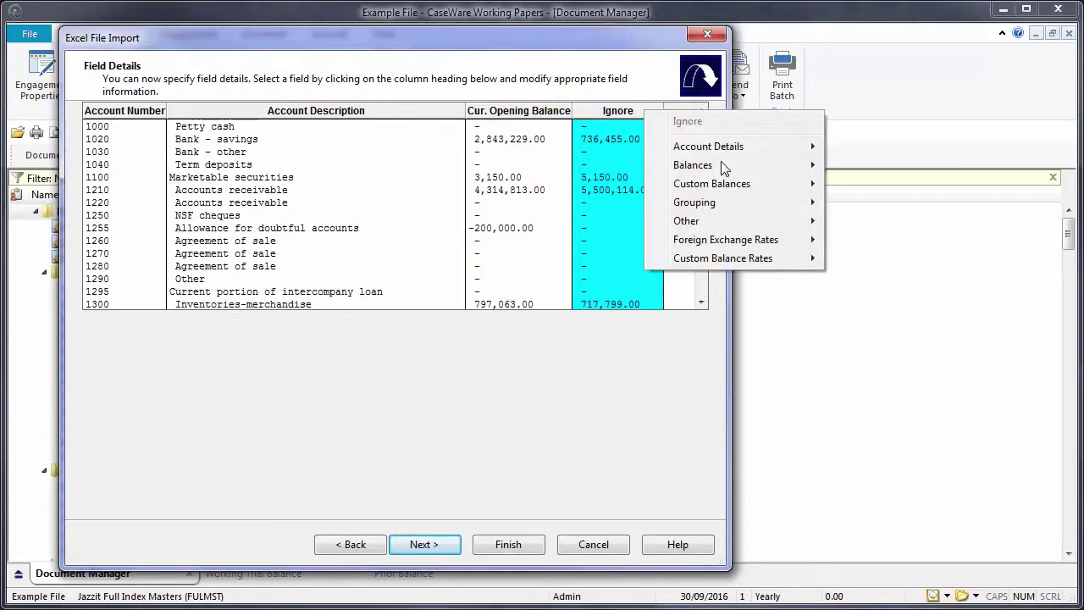
pyautogui.click(723, 166)
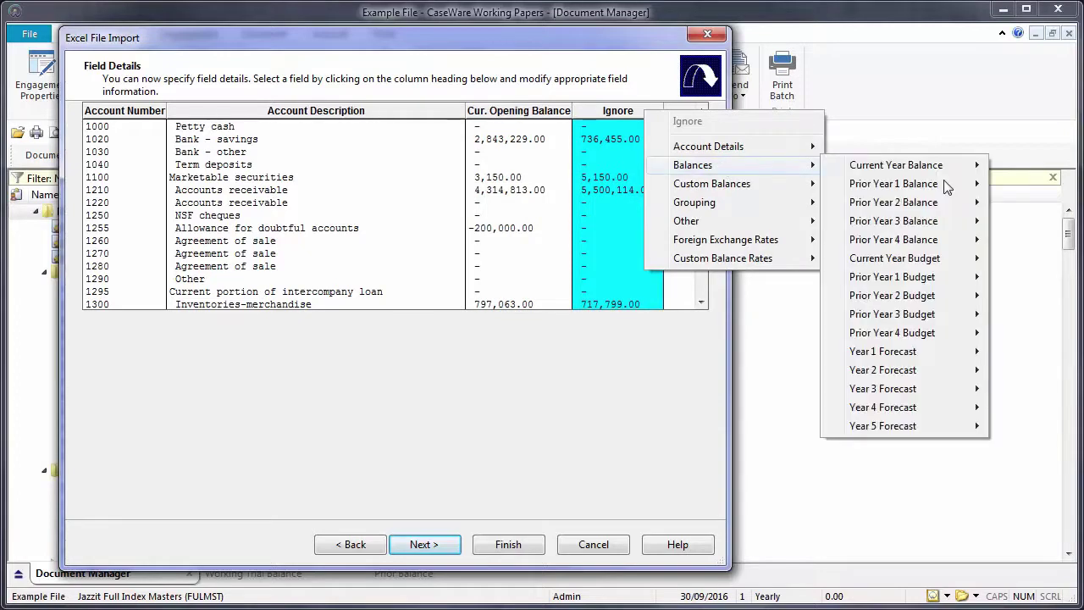
pyautogui.click(939, 184)
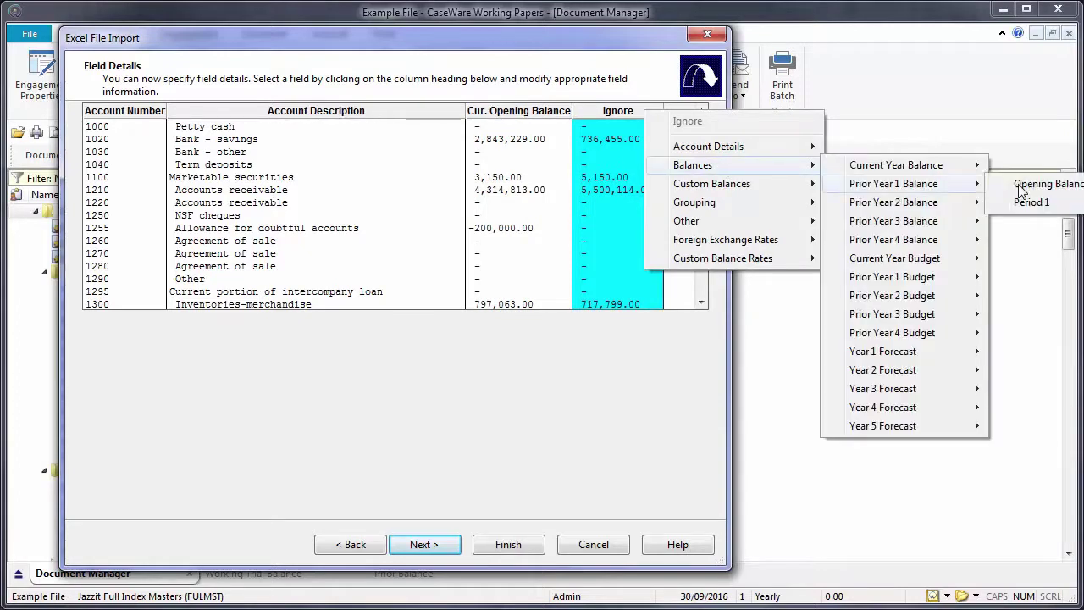
pyautogui.click(1020, 187)
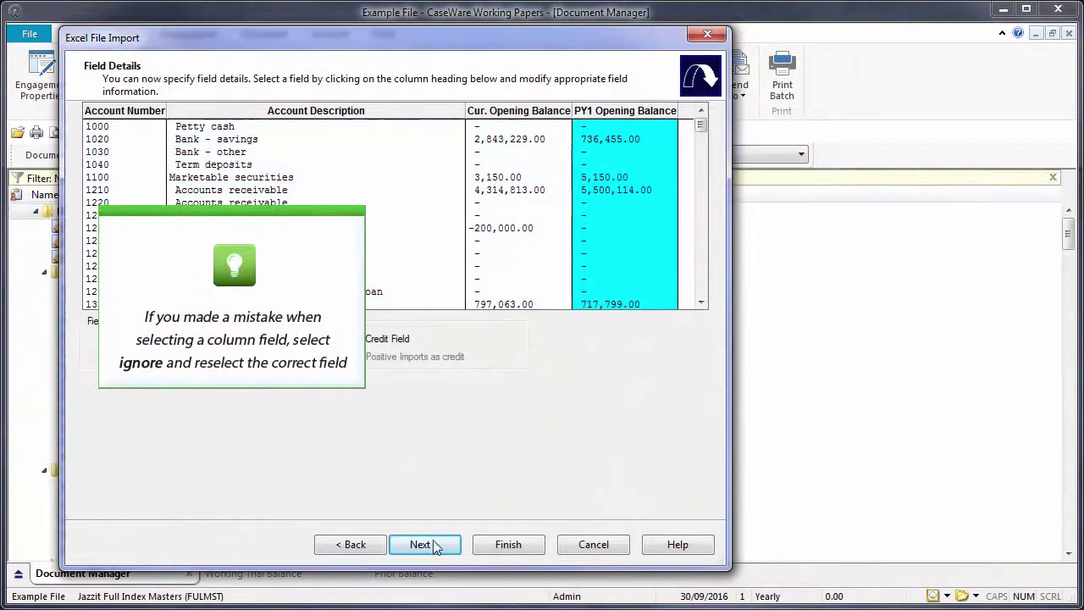
# Accept the field assignments and default advanced specifications, and review the account summary before continuing to the wizard's completion page.
pyautogui.click(433, 542)
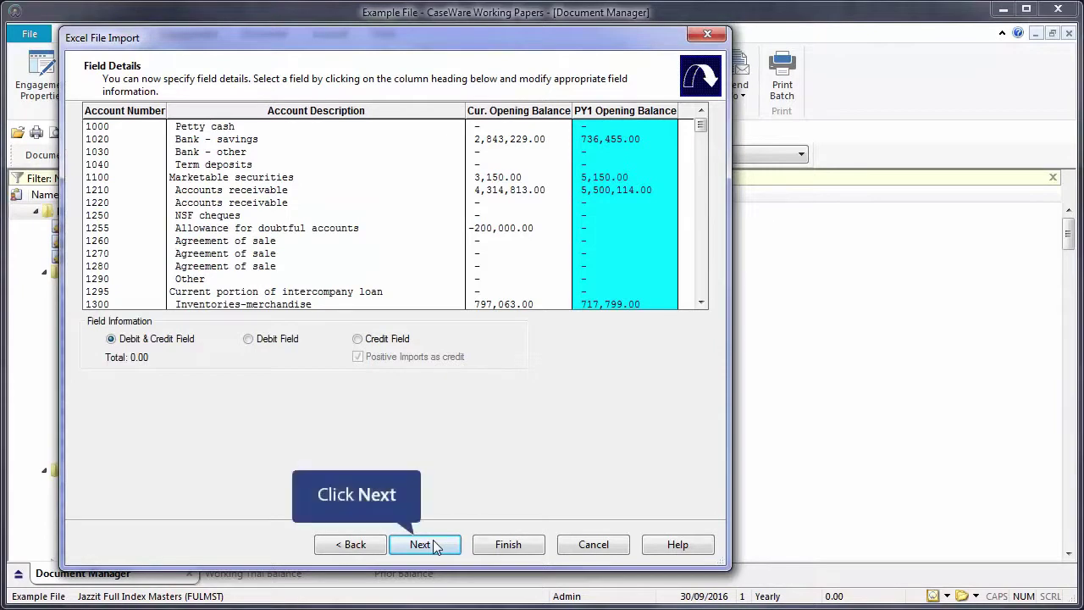
pyautogui.click(433, 543)
pyautogui.click(433, 542)
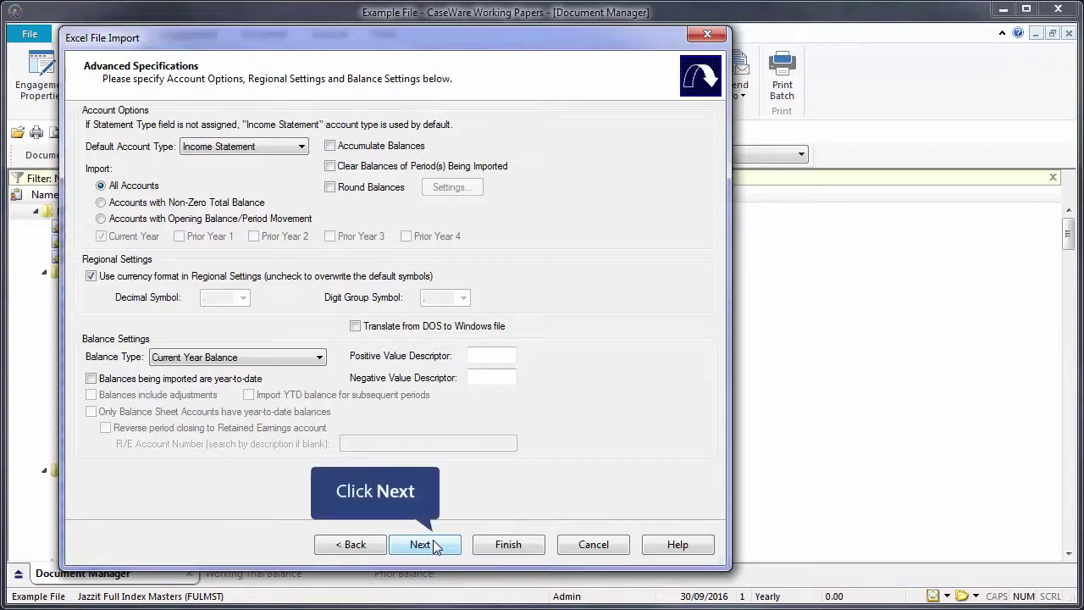
pyautogui.click(434, 544)
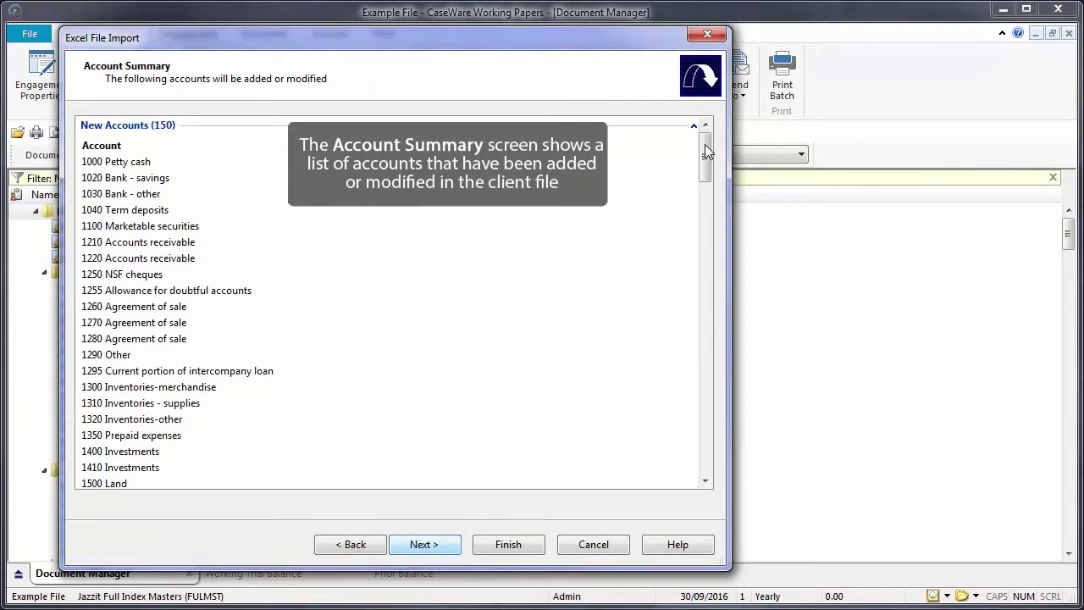
pyautogui.moveTo(707, 149)
pyautogui.mouseDown()
pyautogui.moveTo(708, 481)
pyautogui.moveTo(705, 140)
pyautogui.mouseUp()
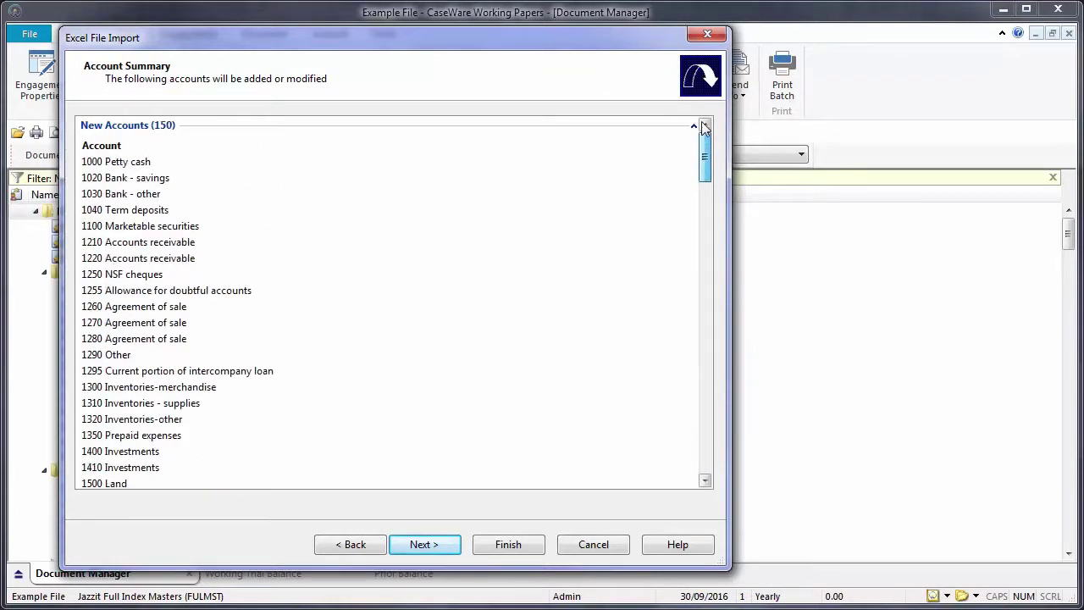
pyautogui.click(446, 548)
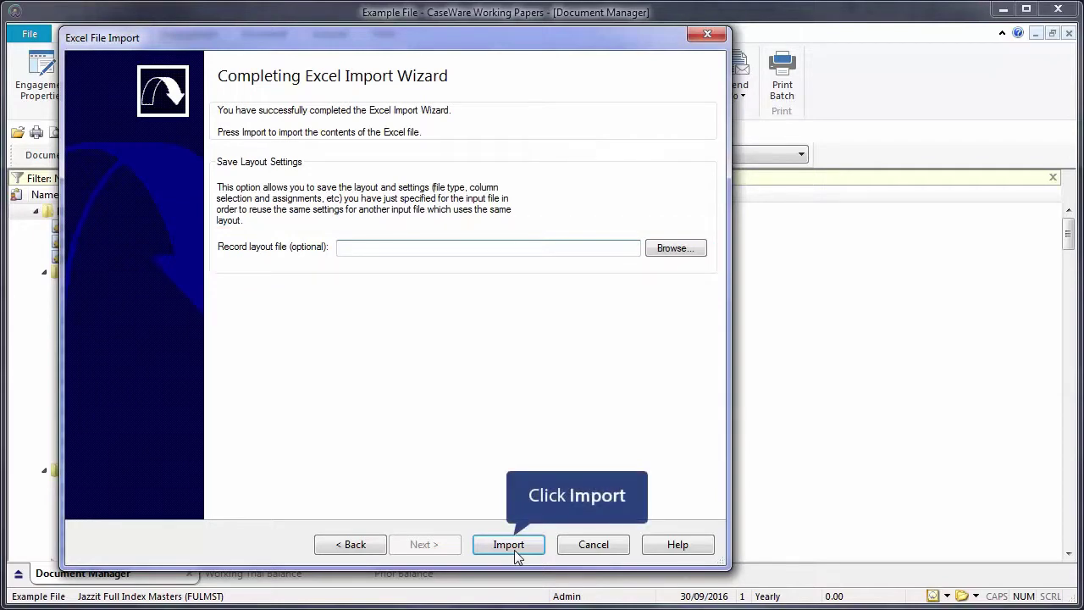
# Import the Excel trial balance, acknowledge its completion, and dismiss the chart of accounts change report.
pyautogui.click(514, 549)
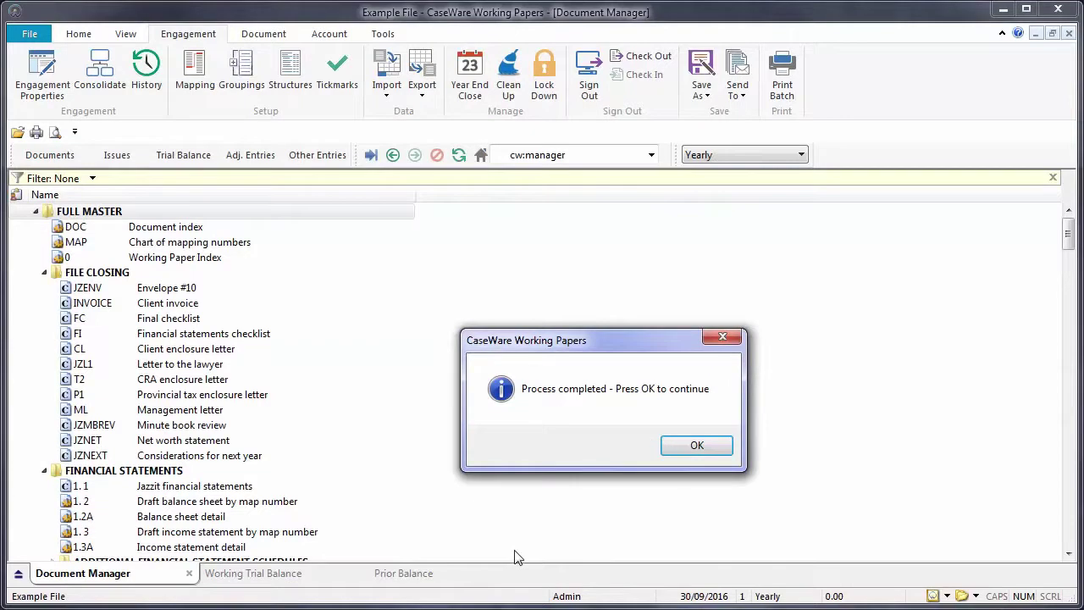
pyautogui.click(706, 447)
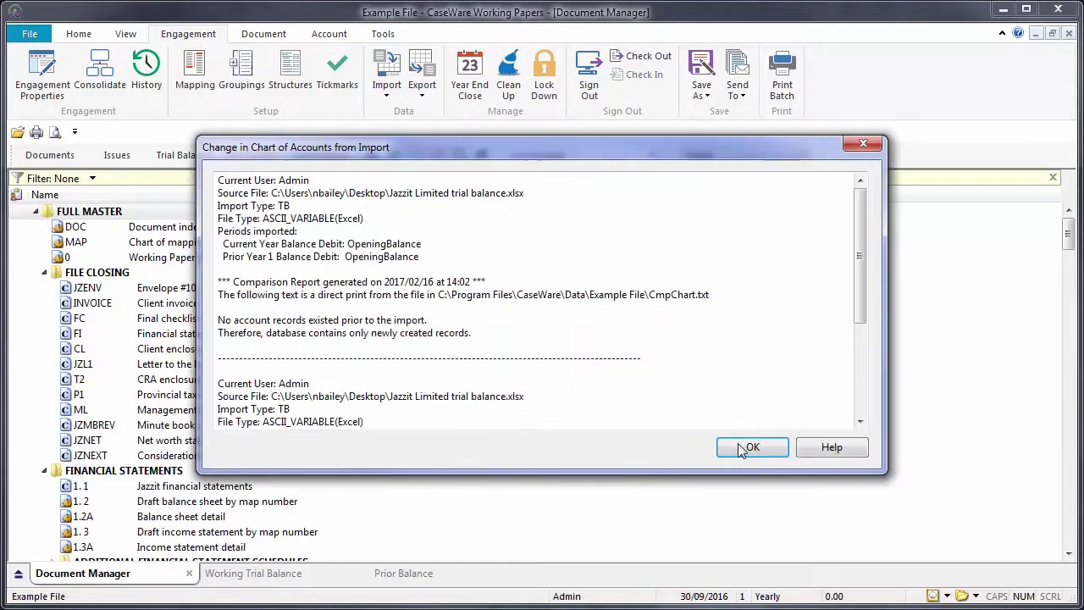
pyautogui.click(739, 449)
# Review the imported accounts with their current and prior year balances in the working trial balance.
pyautogui.click(197, 157)
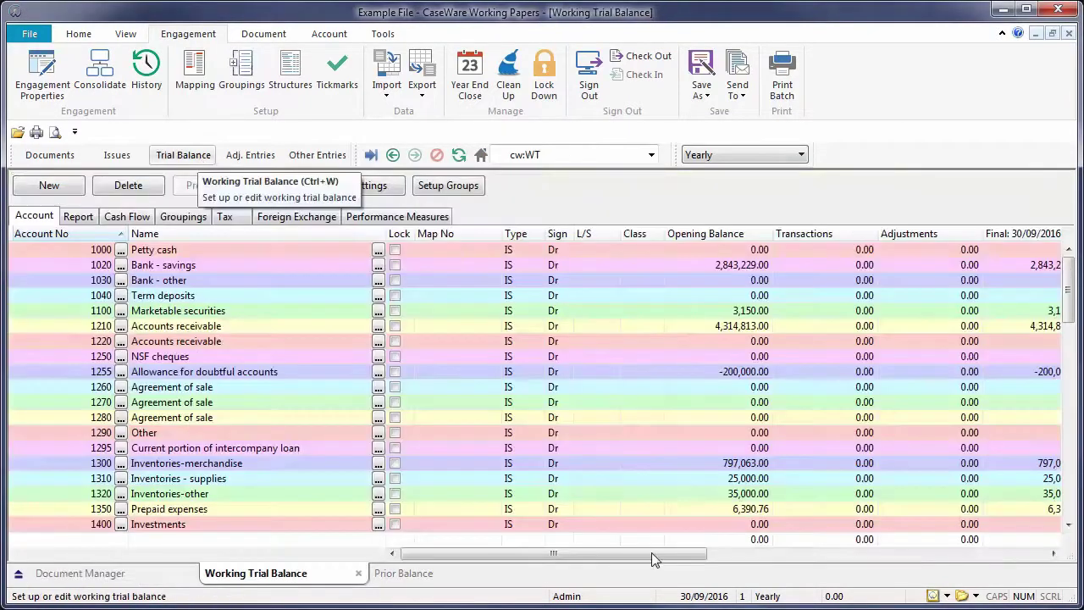
pyautogui.hscroll(5, 651, 552)
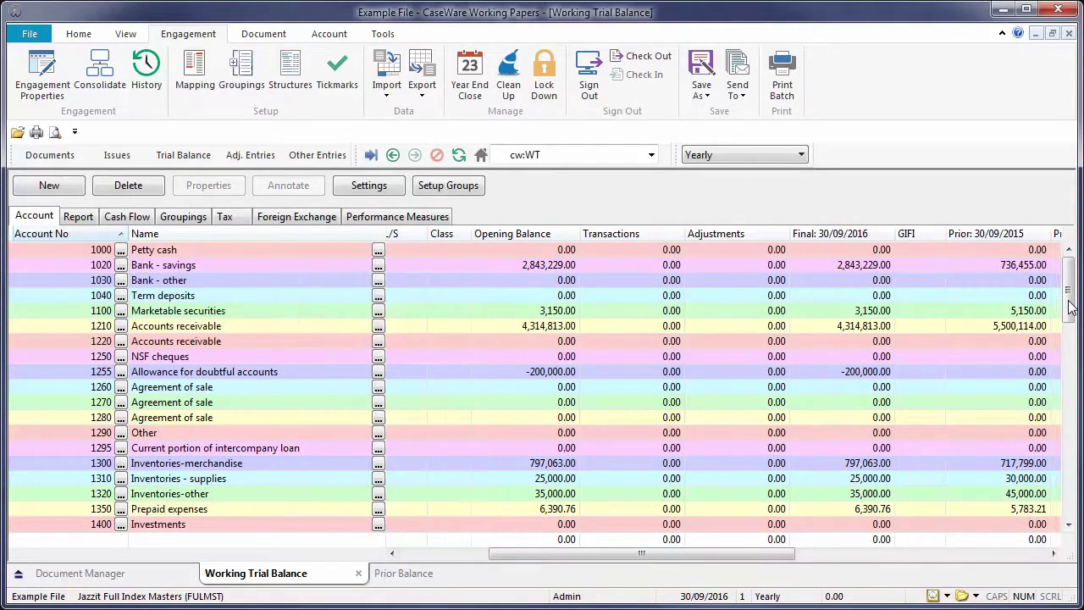
pyautogui.moveTo(1069, 308); pyautogui.dragTo(1070, 272)
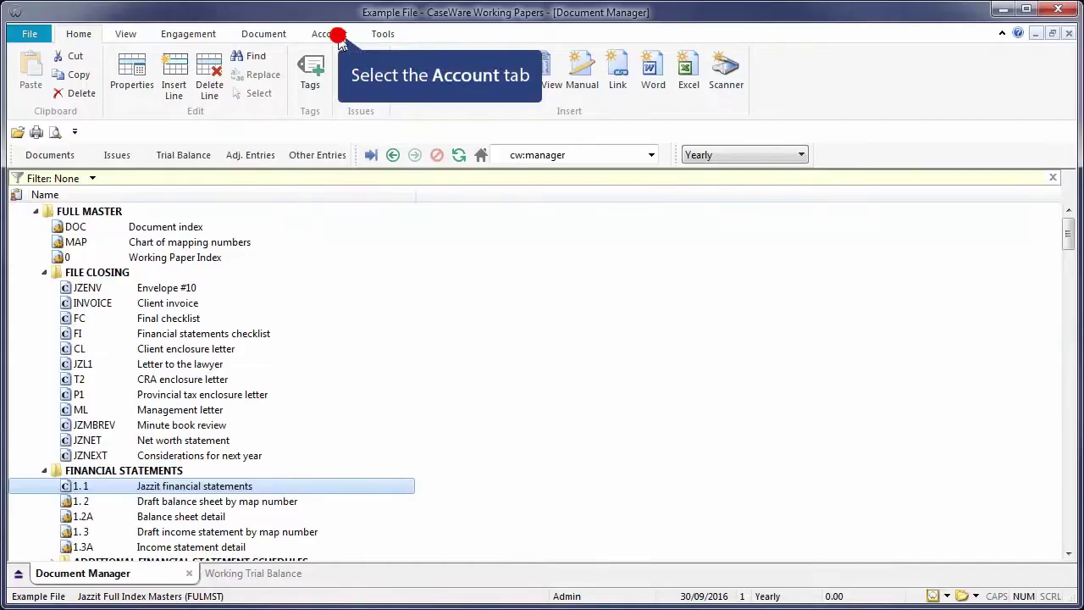
# Start assigning mappings and map accounts 1000, 1020 and 1030 to 111.1000 Cash and short term deposits.
pyautogui.click(334, 35)
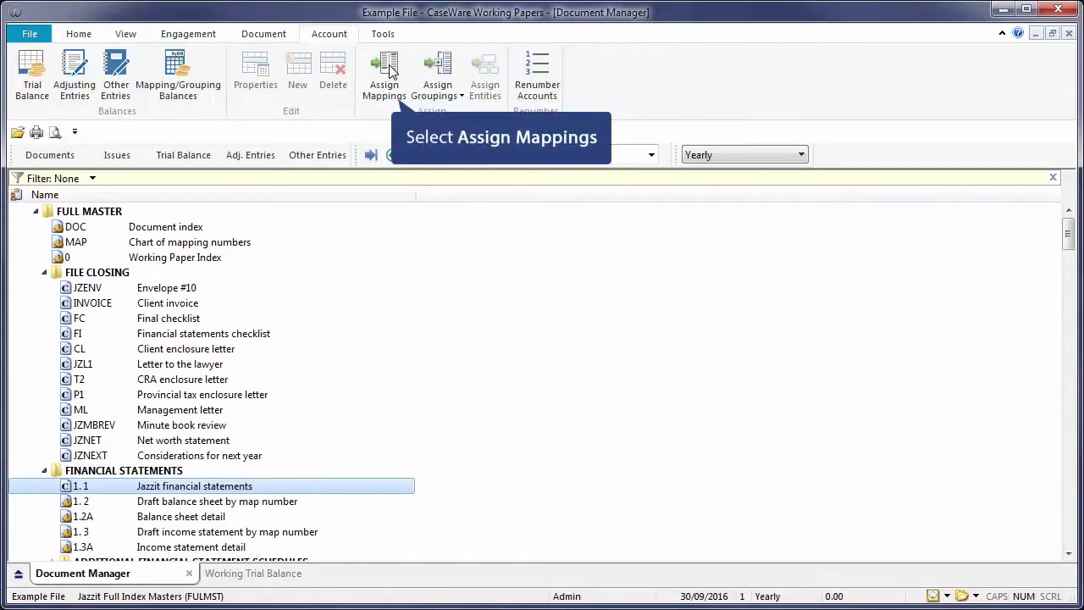
pyautogui.click(389, 72)
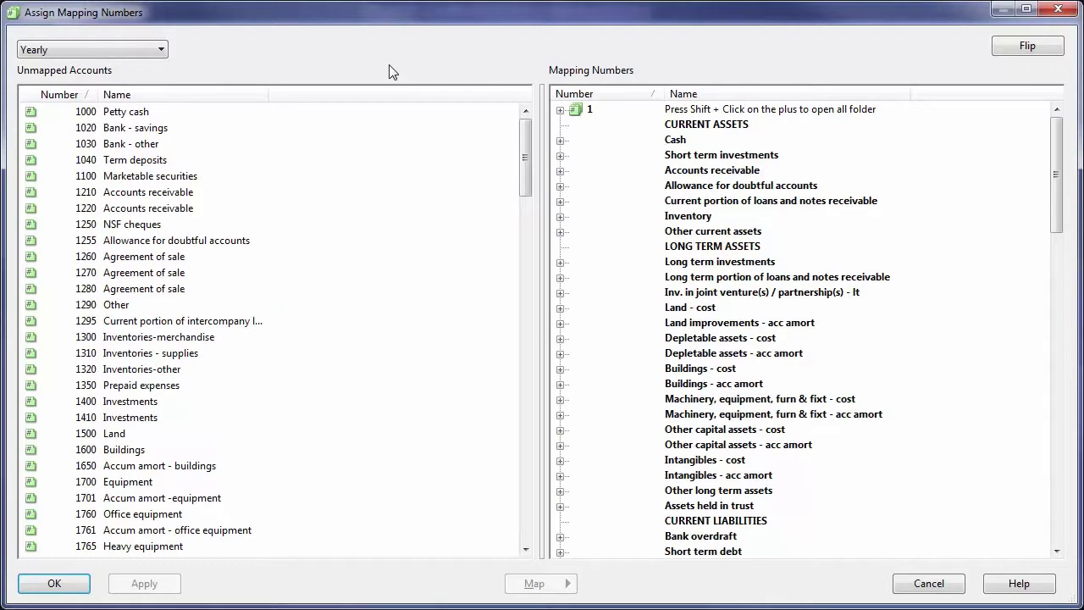
pyautogui.click(122, 114)
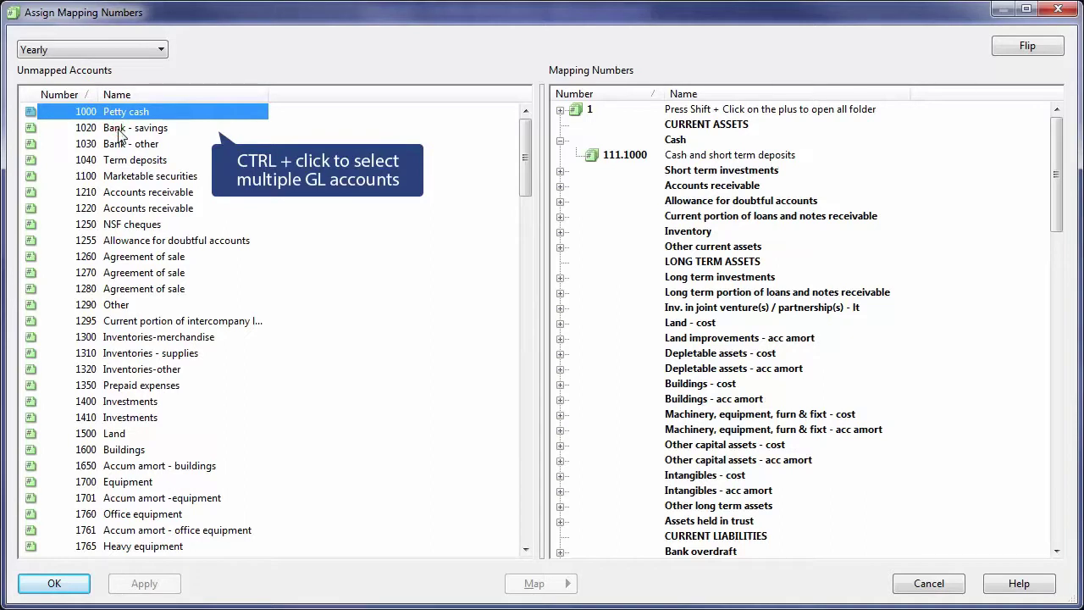
pyautogui.keyDown('ctrl'); pyautogui.click(118, 129); pyautogui.keyUp('ctrl')
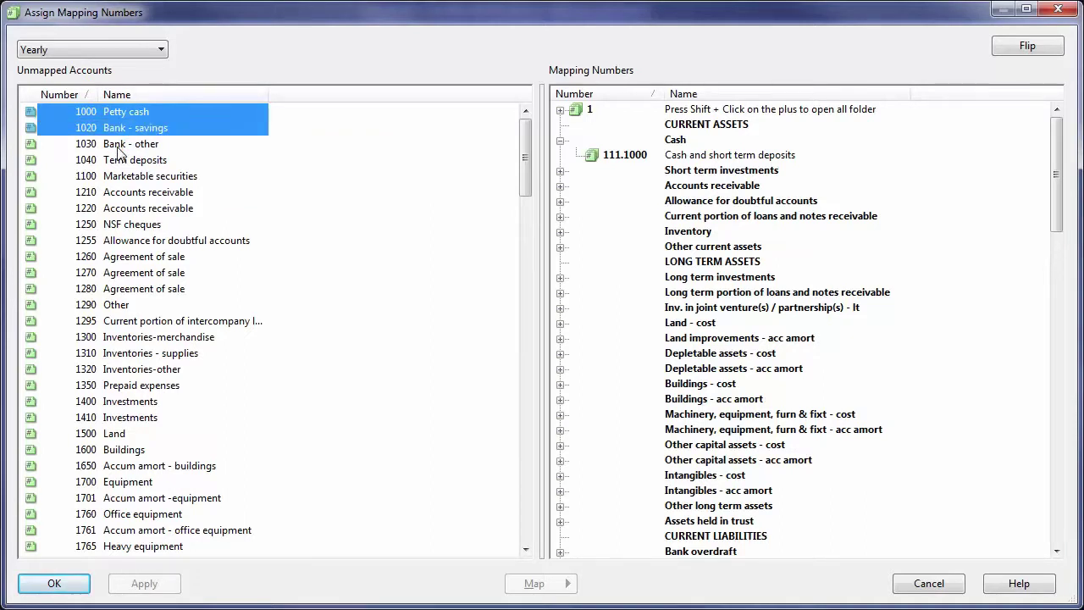
pyautogui.keyDown('ctrl'); pyautogui.click(119, 147); pyautogui.keyUp('ctrl')
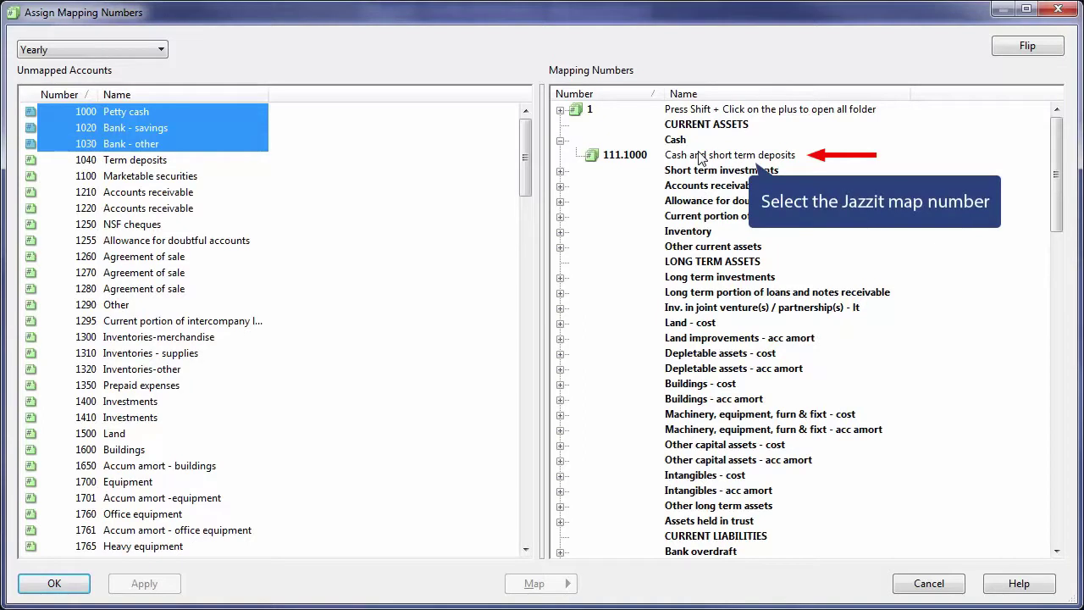
pyautogui.click(698, 155)
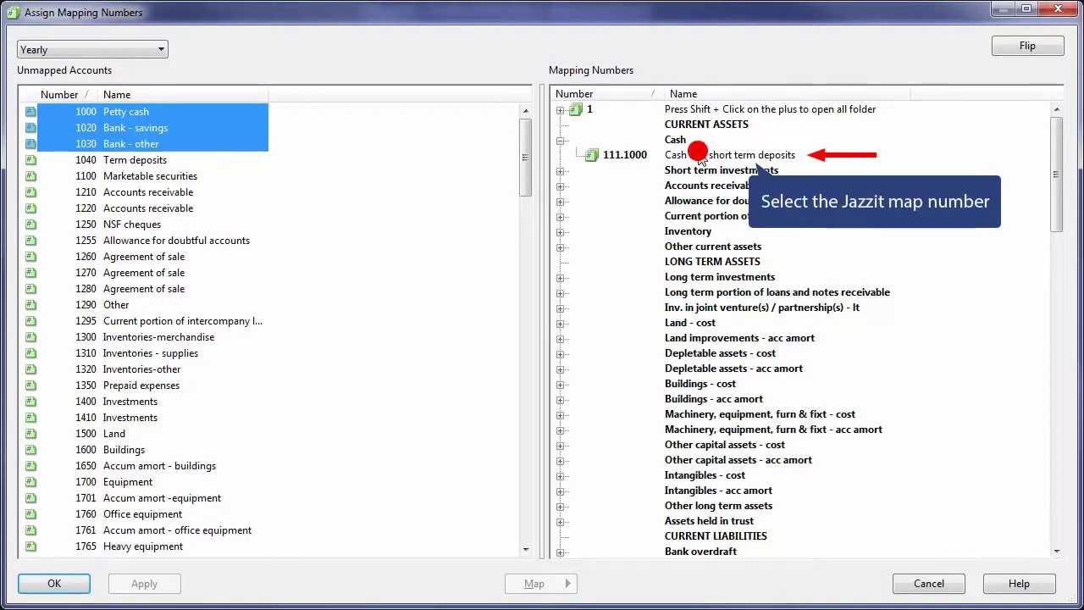
pyautogui.click(555, 590)
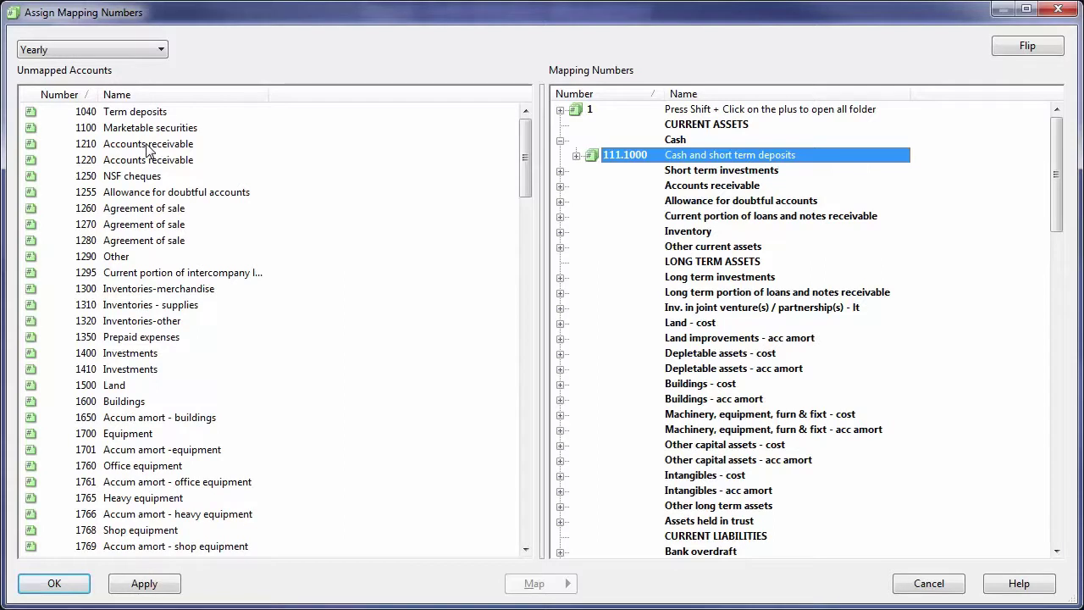
# Map the range of accounts from 1210 Accounts receivable through 1290 Other to 115.1060 Accounts receivable.
pyautogui.click(147, 145)
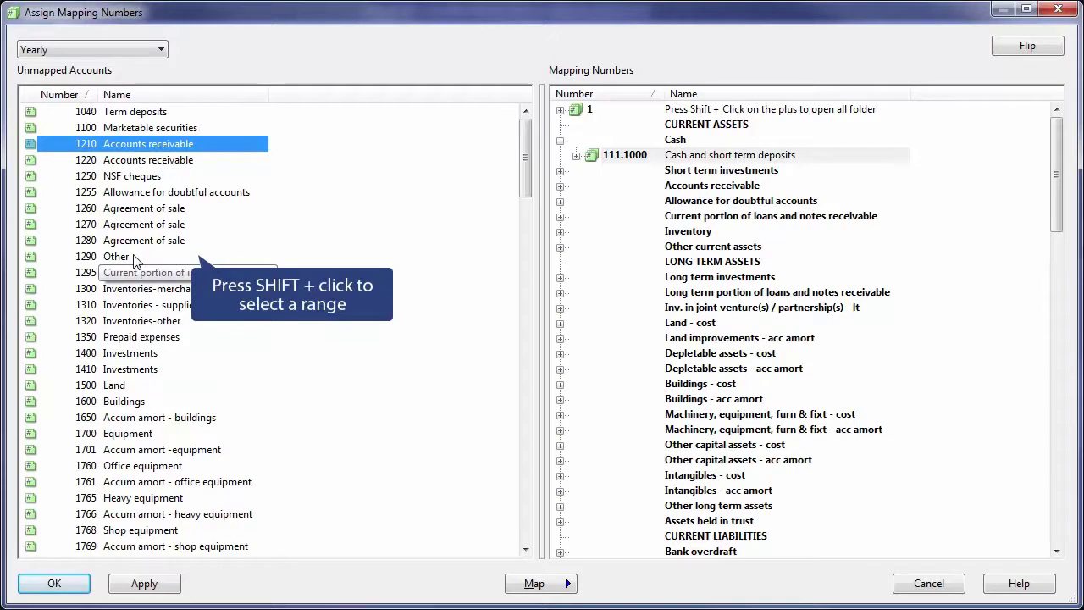
pyautogui.keyDown('shift'); pyautogui.click(134, 258); pyautogui.keyUp('shift')
pyautogui.click(559, 186)
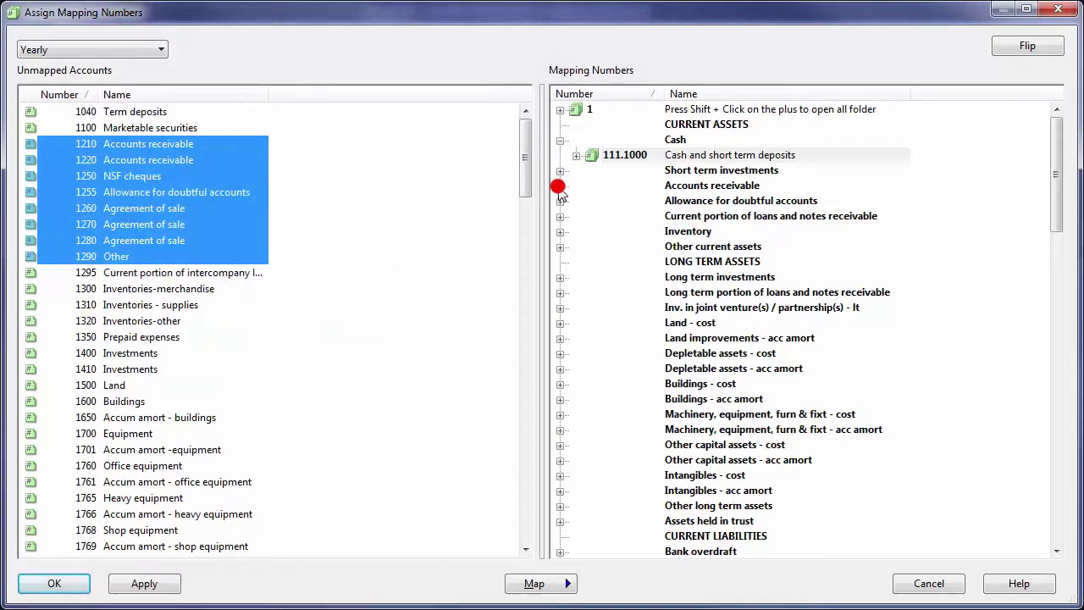
pyautogui.click(745, 201)
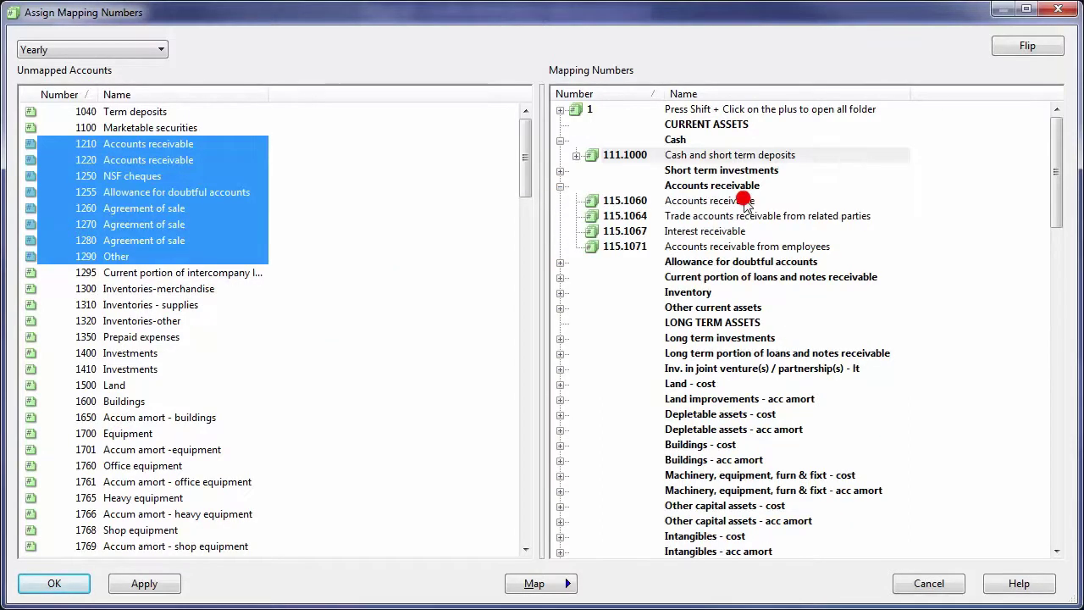
pyautogui.click(543, 584)
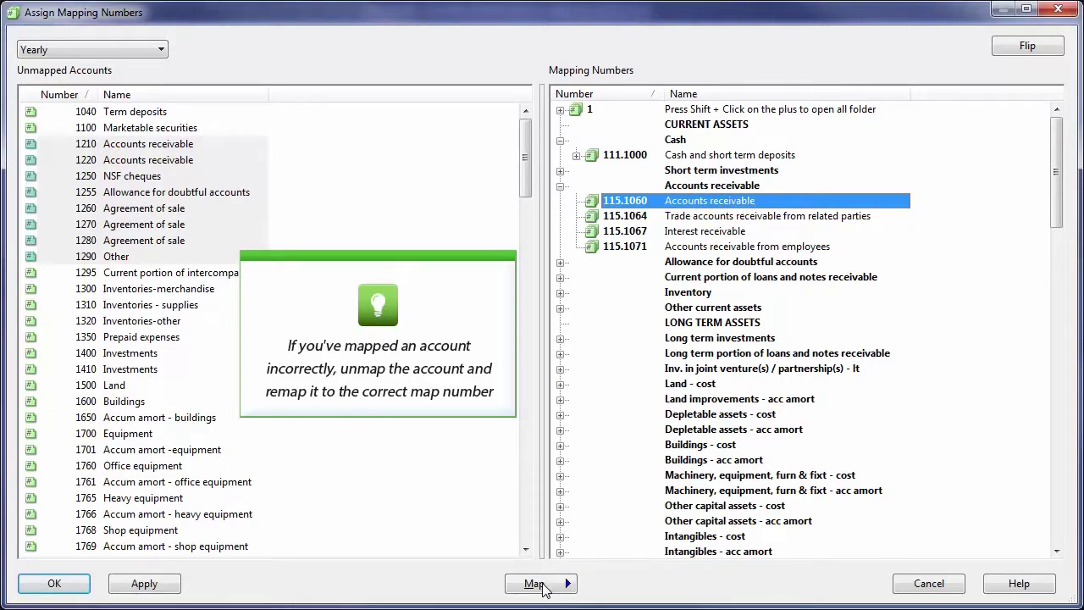
pyautogui.click(540, 584)
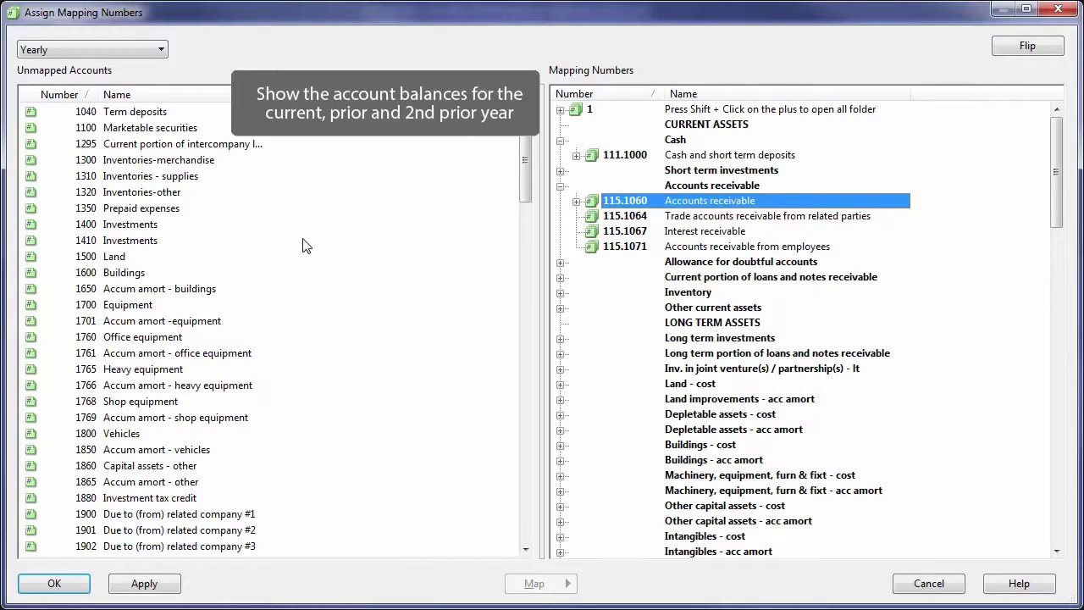
# Show the current balance and prior year (PY) balance columns in the mapping lists.
pyautogui.rightClick(302, 239)
pyautogui.click(360, 302)
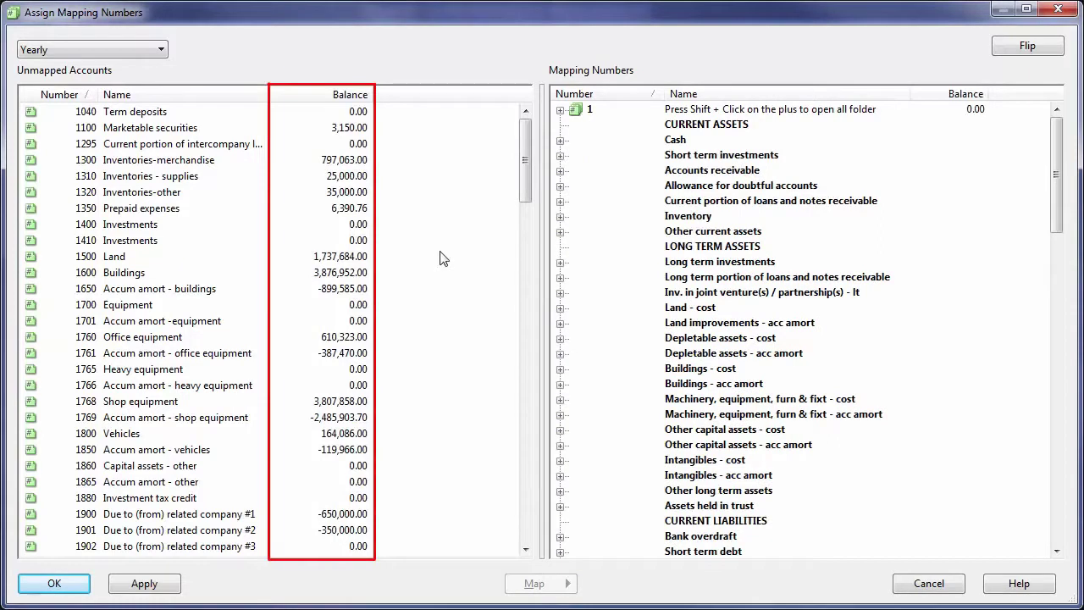
pyautogui.rightClick(440, 255)
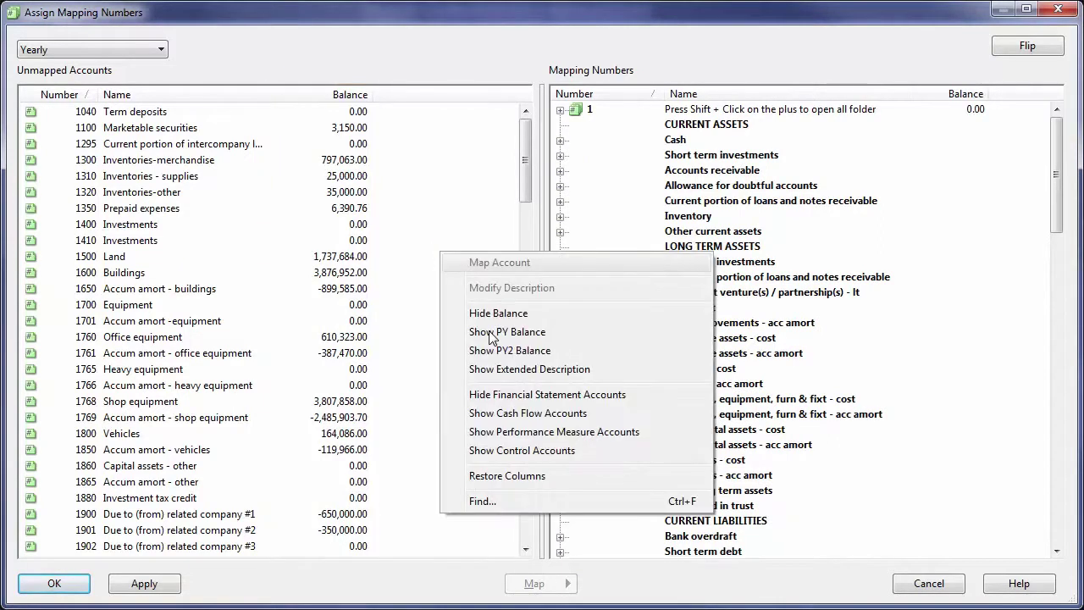
pyautogui.click(491, 335)
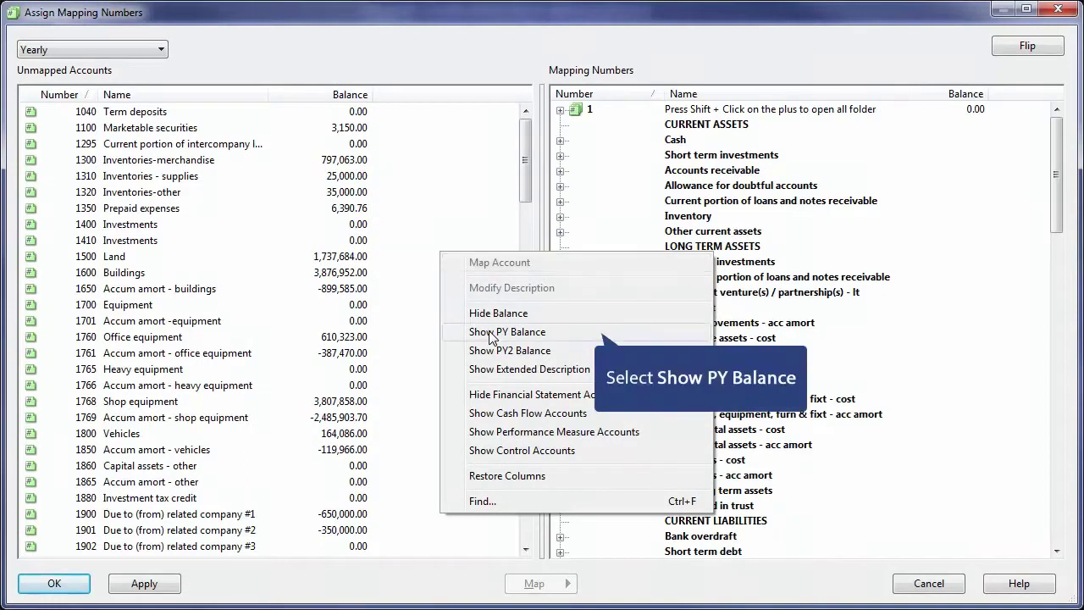
# Apply the cash and receivable mappings with a report recalculation, and finish the mapping assignment.
pyautogui.click(162, 587)
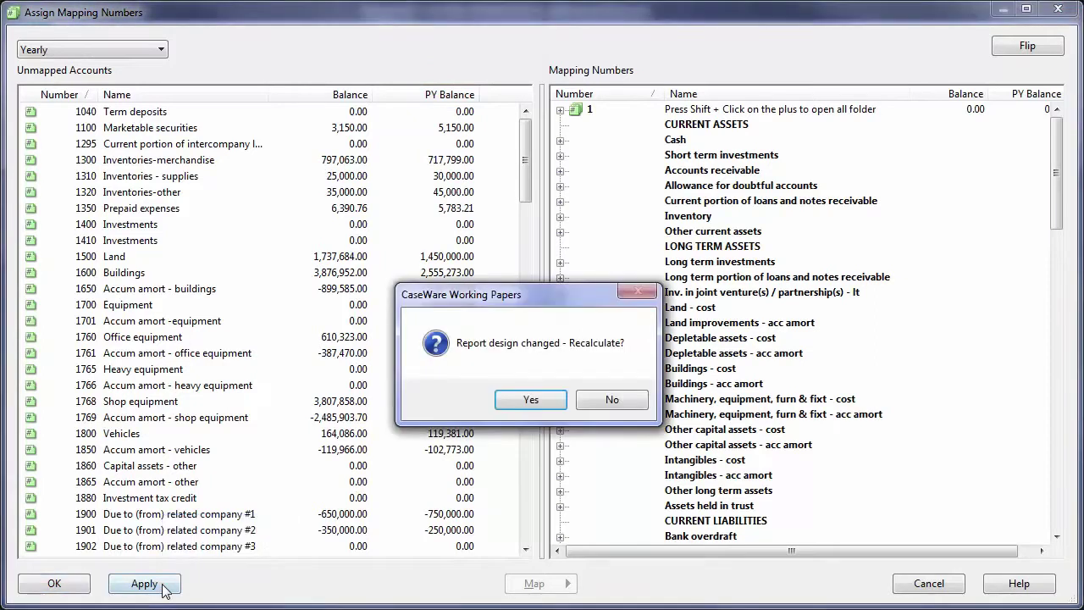
pyautogui.click(517, 408)
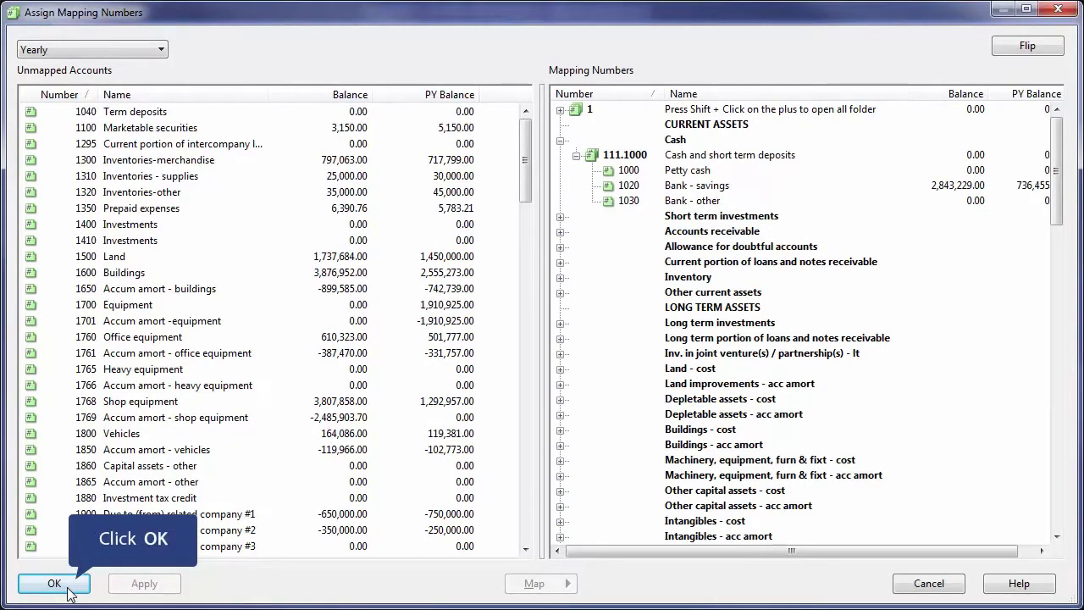
pyautogui.click(54, 584)
# Open document 1.1 Jazzit financial statements in CaseView and examine the accounts behind the balance sheet's 2016 Cash amount.
pyautogui.doubleClick(240, 488)
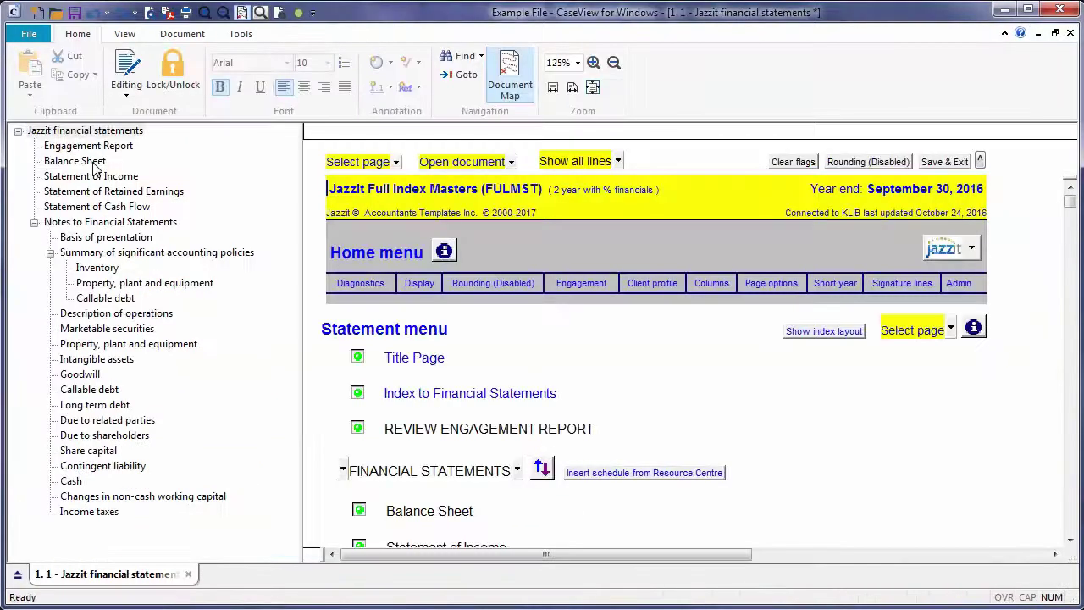
pyautogui.click(93, 163)
pyautogui.moveTo(348, 556); pyautogui.dragTo(411, 562)
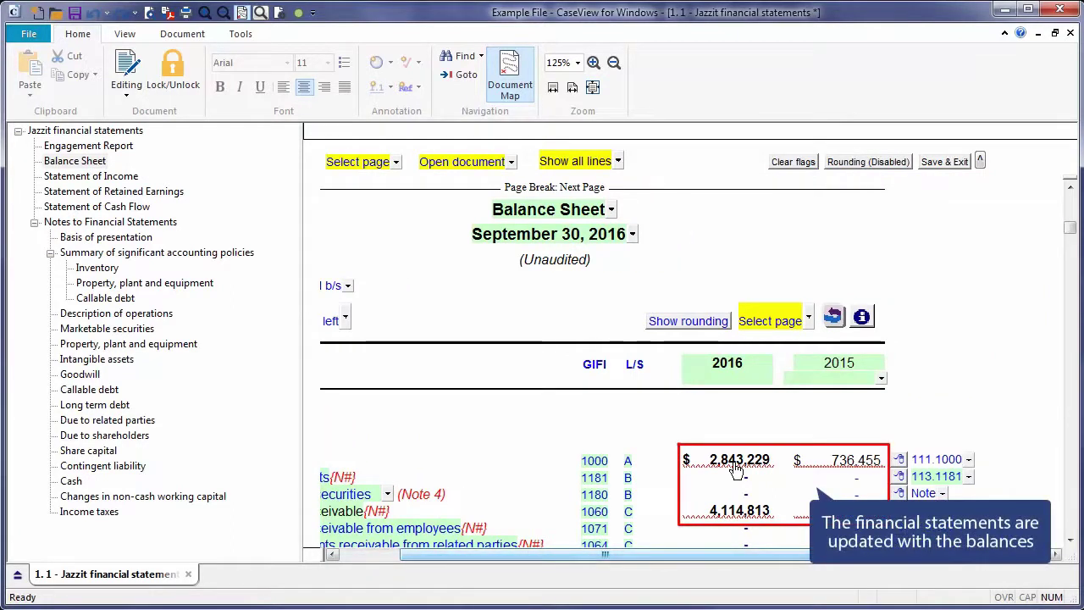
pyautogui.click(734, 465)
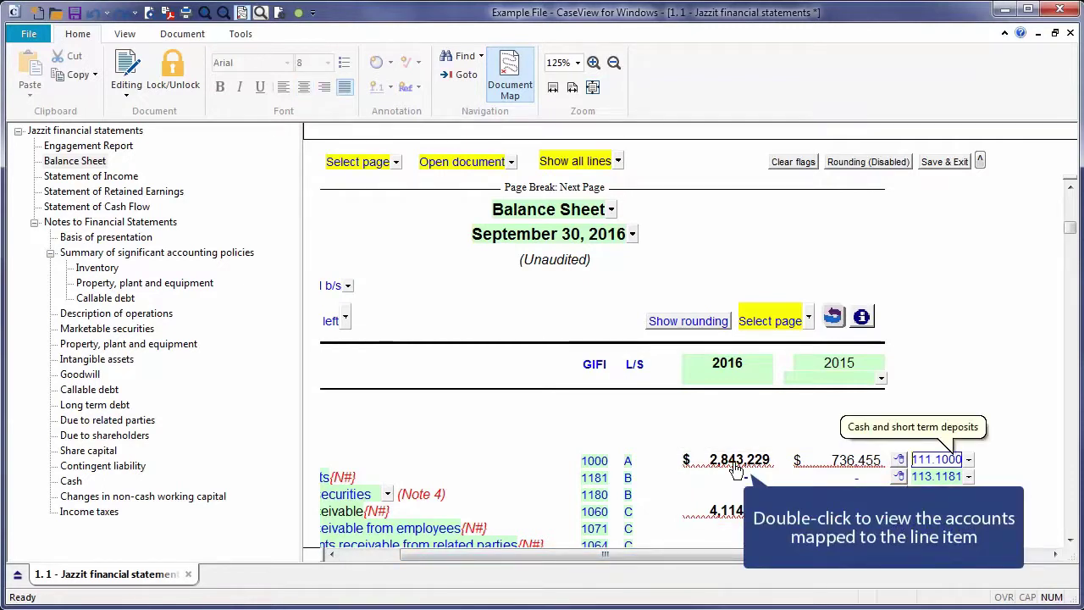
pyautogui.doubleClick(735, 467)
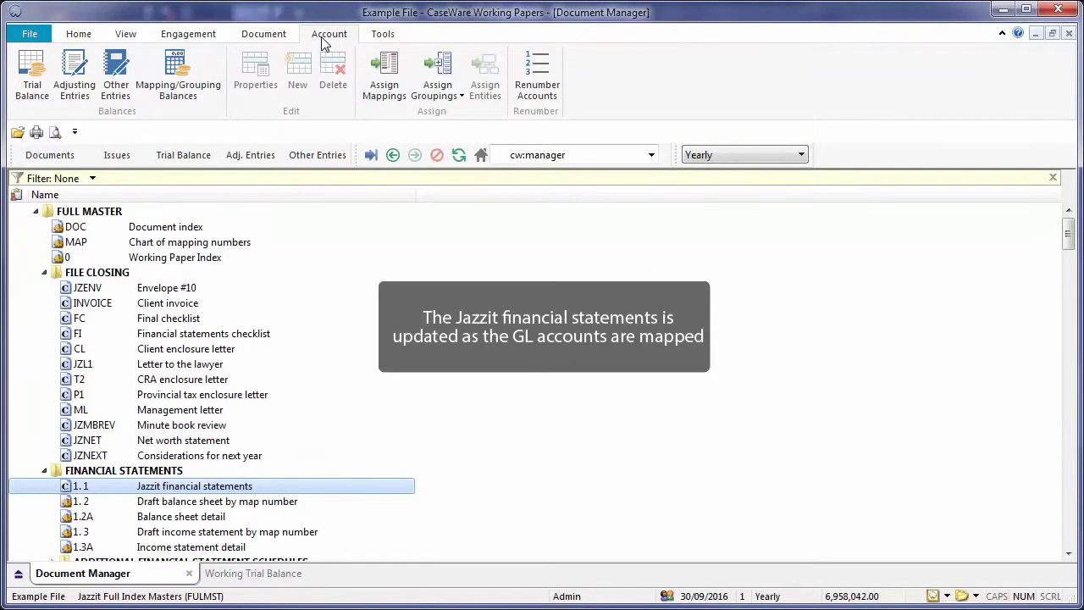
# Return to assigning mappings in Working Papers and map inventory accounts 1300, 1310 and 1320 to 125.1120 Inventory.
pyautogui.click(323, 38)
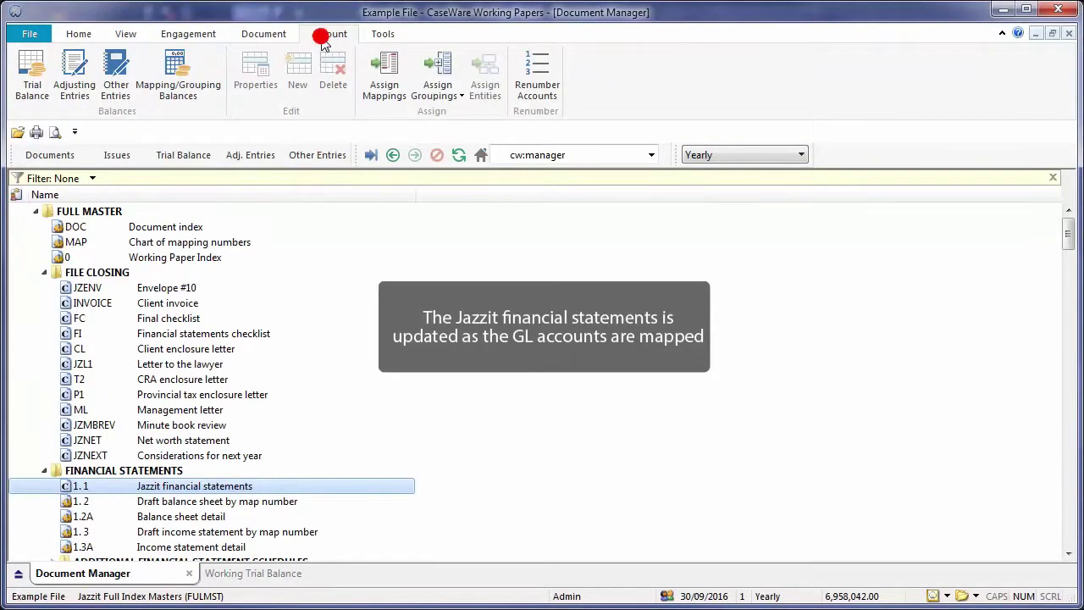
pyautogui.click(385, 76)
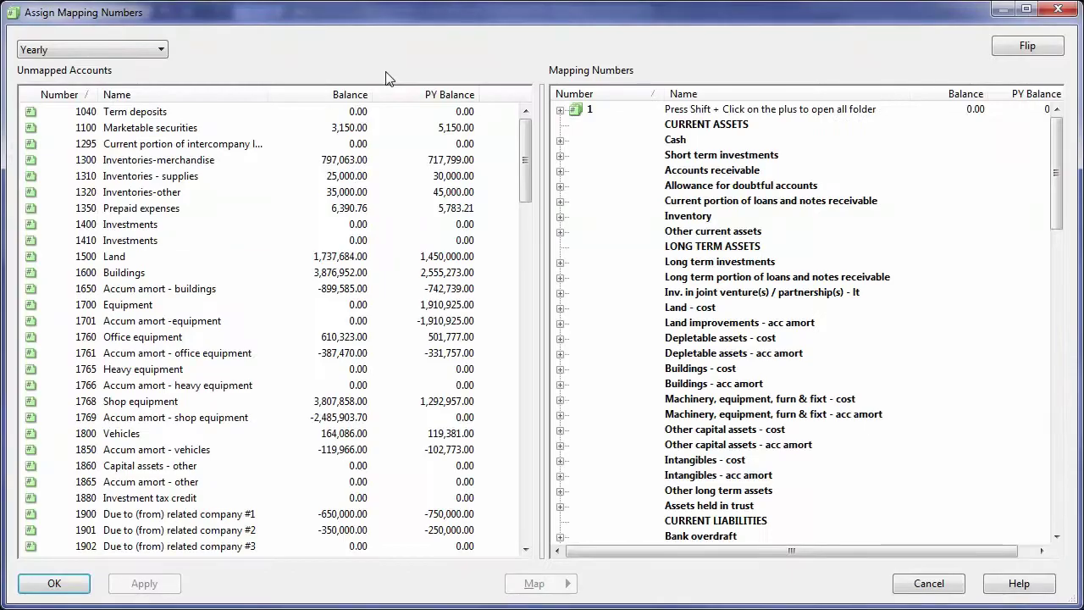
pyautogui.click(149, 168)
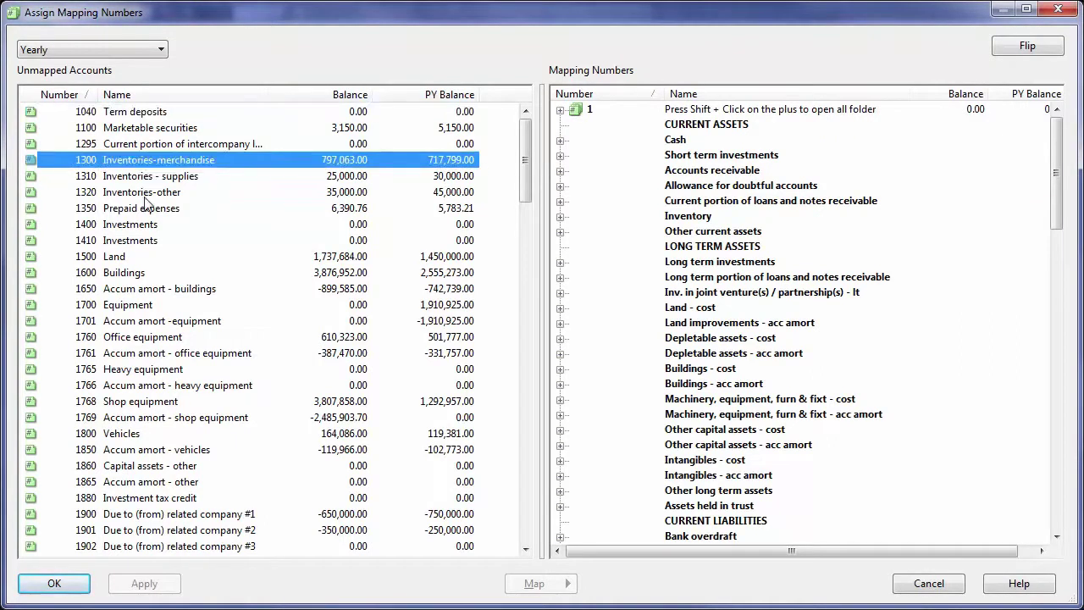
pyautogui.click(144, 196)
pyautogui.keyDown('ctrl'); pyautogui.click(149, 175); pyautogui.keyUp('ctrl')
pyautogui.click(560, 218)
pyautogui.click(640, 234)
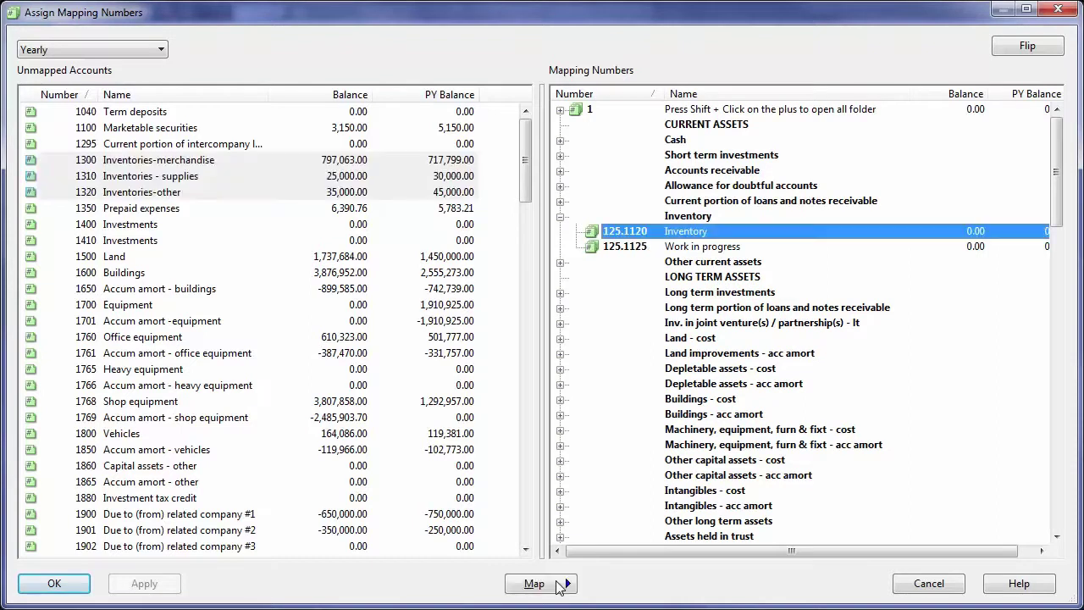
pyautogui.click(558, 584)
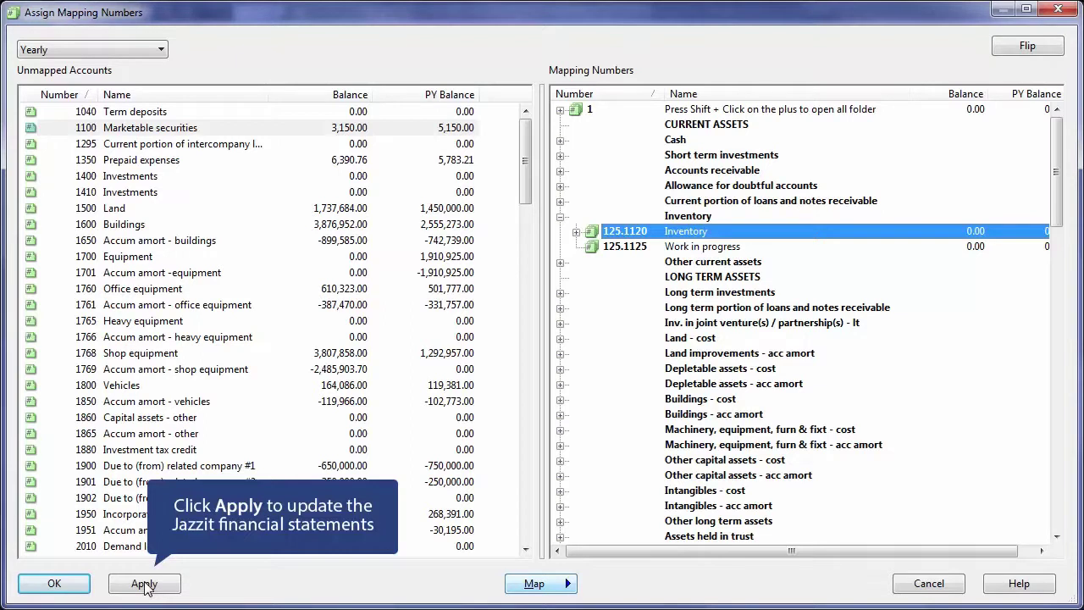
# Apply the inventory mapping with a report recalculation, and inspect the accounts behind the balance sheet's 2016 Inventory amount.
pyautogui.click(144, 584)
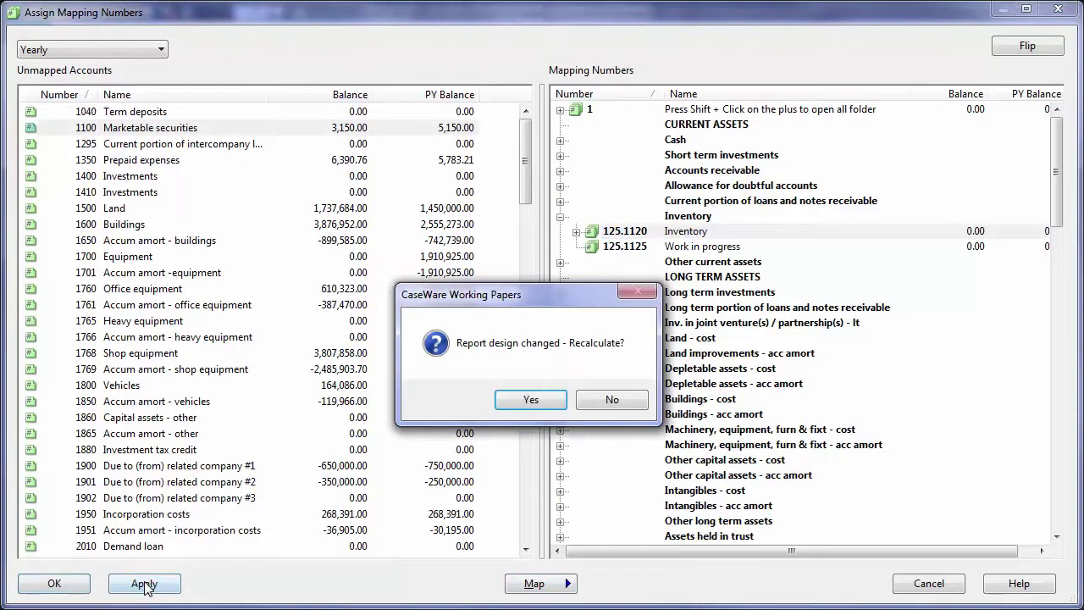
pyautogui.click(518, 403)
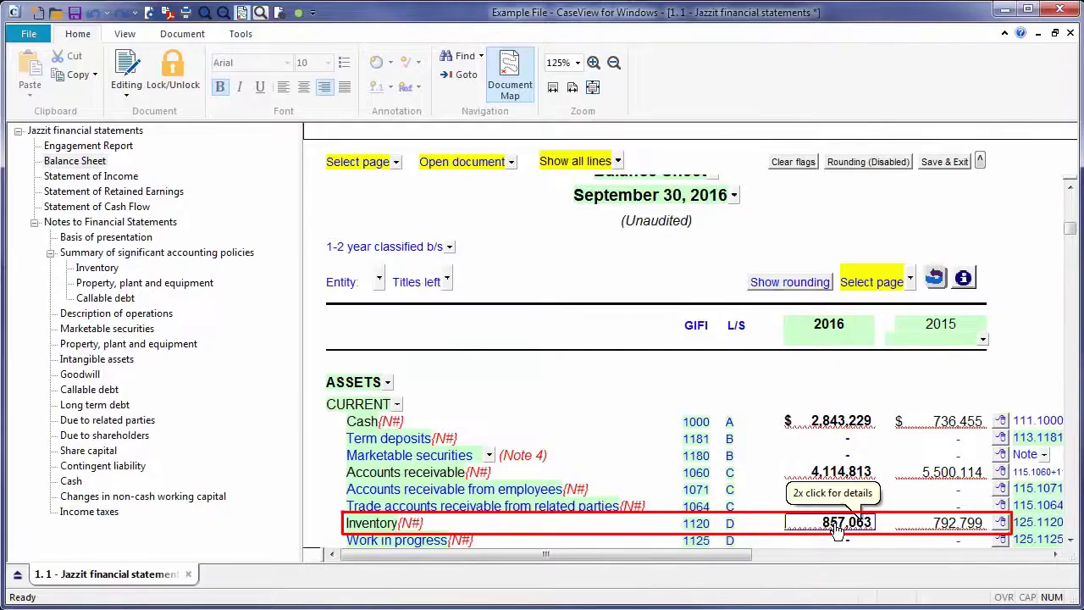
pyautogui.doubleClick(836, 523)
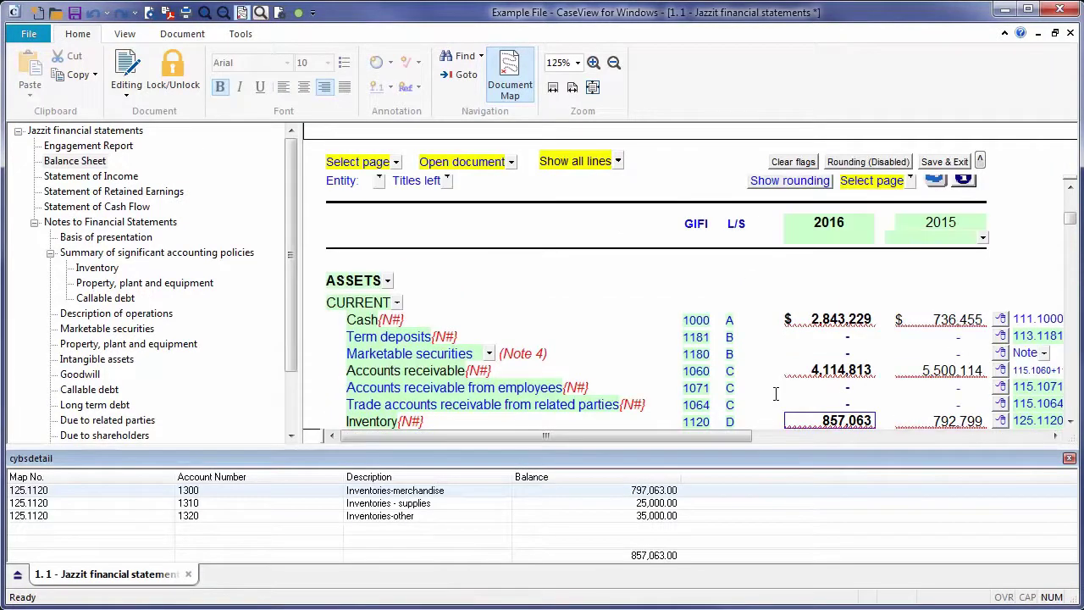
pyautogui.press('Escape')
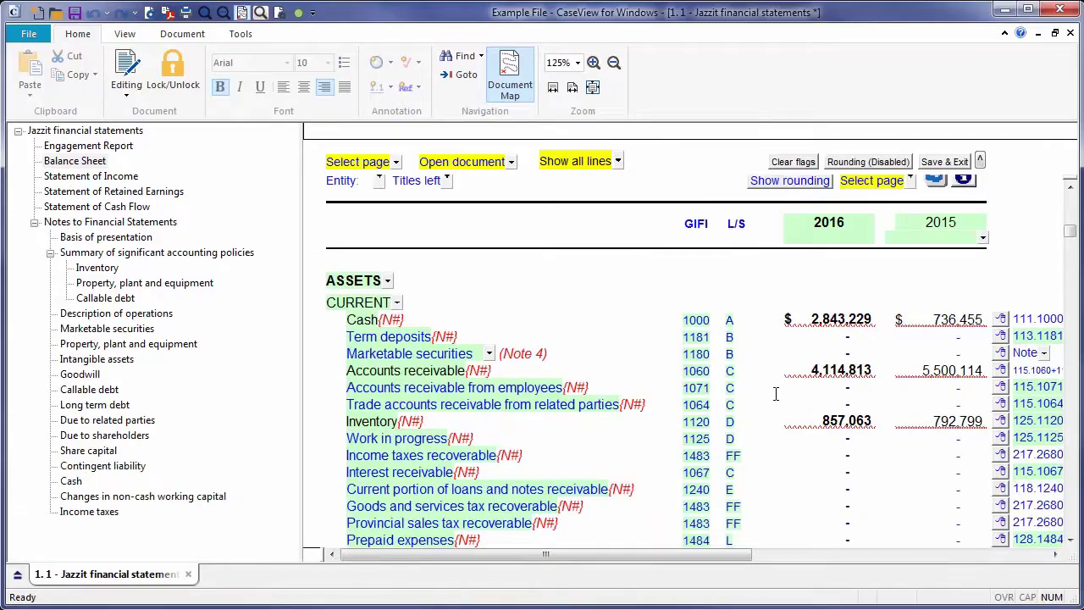